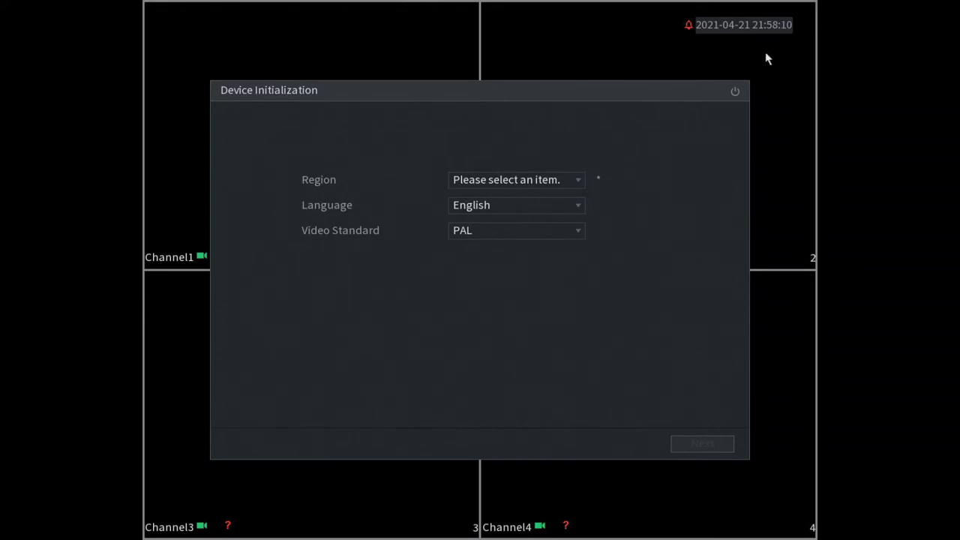
# Set the device's region to United Kingdom and continue the initialization
pyautogui.click(530, 182)
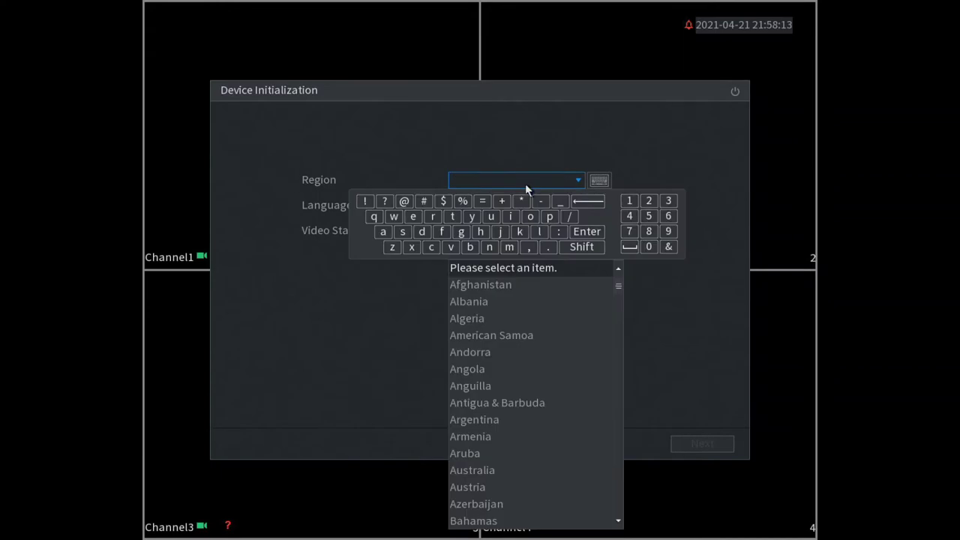
pyautogui.click(492, 216)
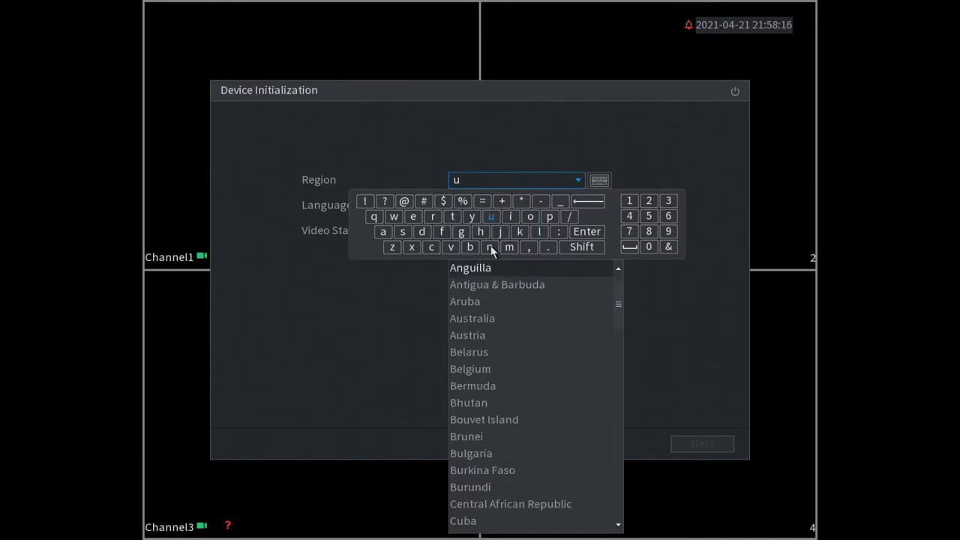
pyautogui.click(490, 247)
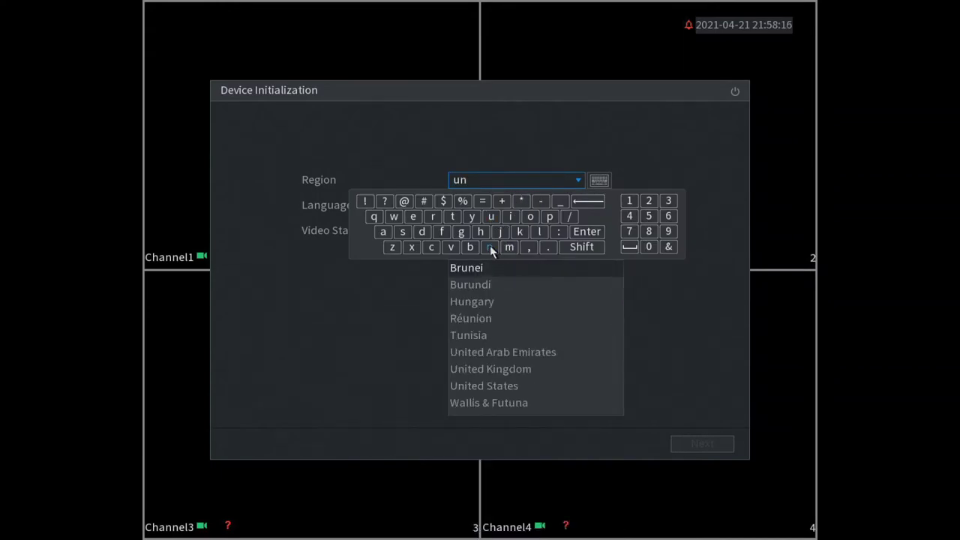
pyautogui.click(514, 373)
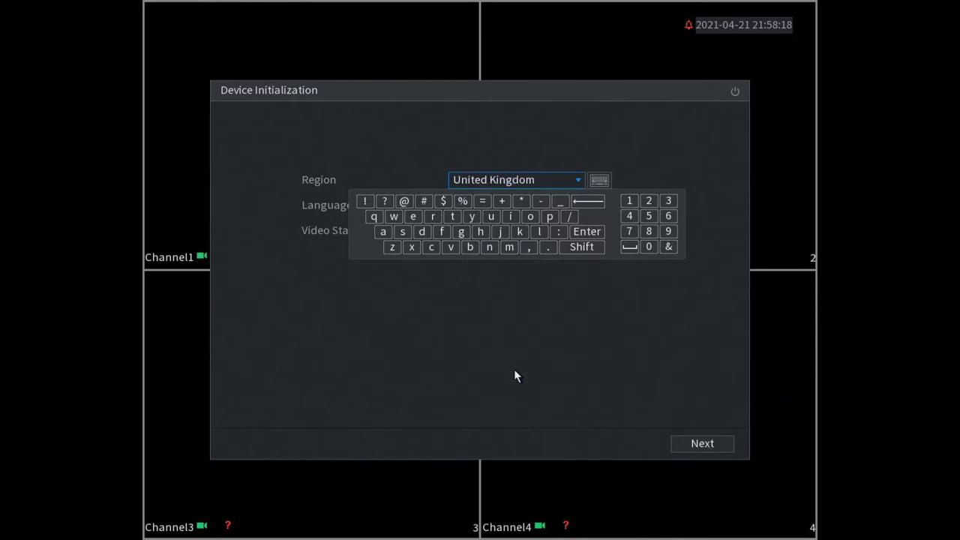
pyautogui.click(686, 441)
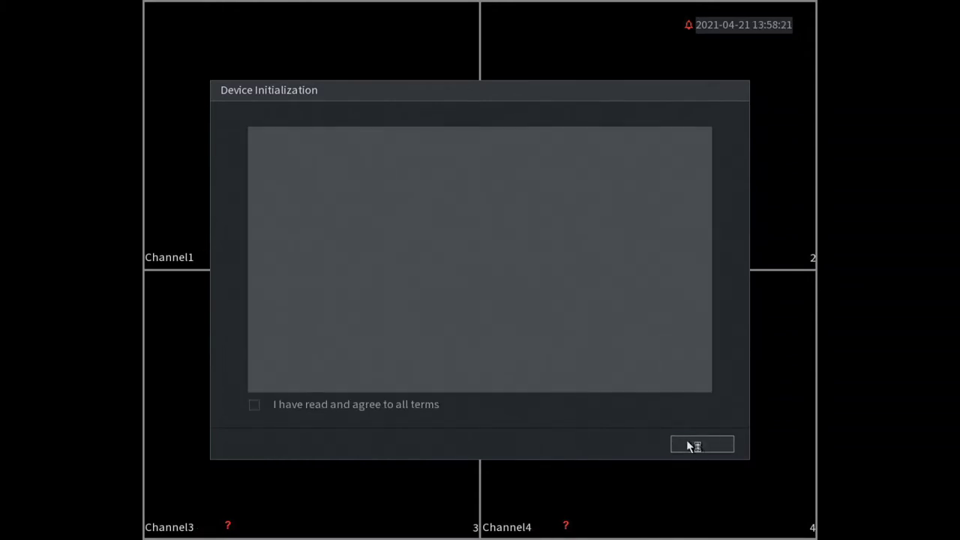
# Agree to the software license terms and accept the preset time zone and system time
pyautogui.click(256, 407)
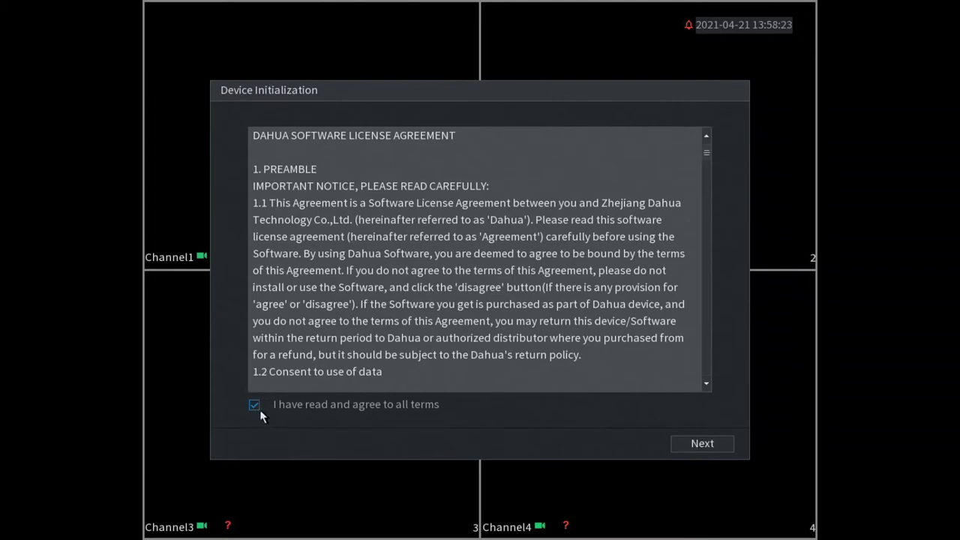
pyautogui.click(693, 450)
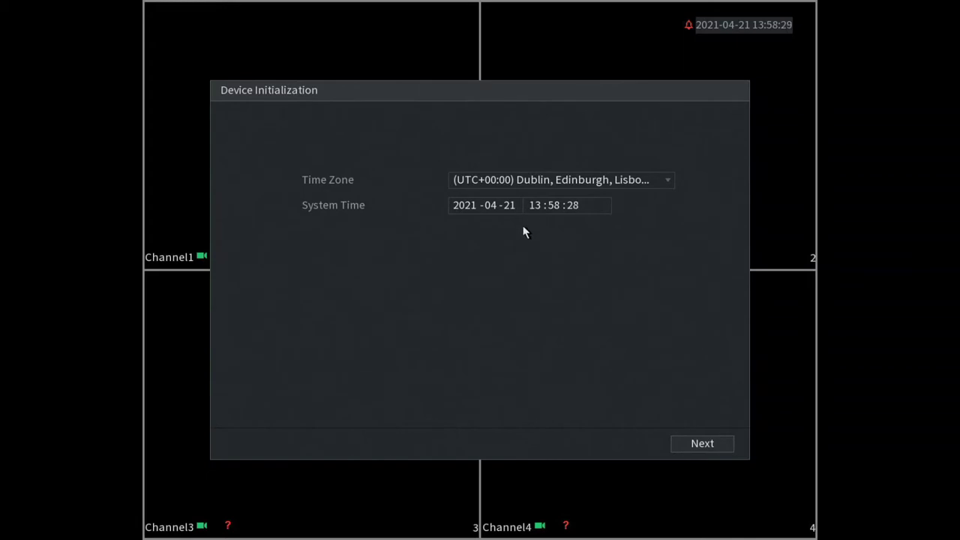
pyautogui.click(692, 447)
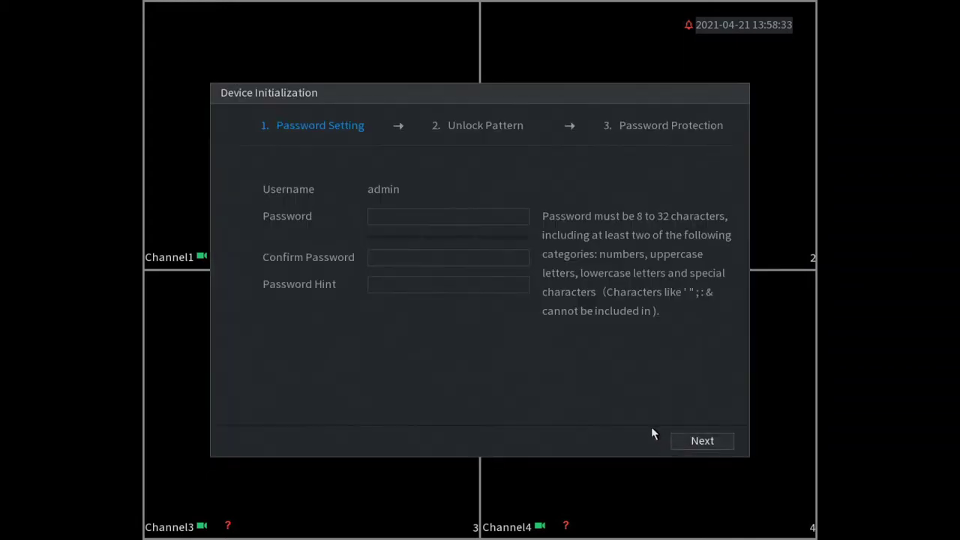
# Enter a password for the admin account
pyautogui.click(457, 217)
pyautogui.click(448, 215)
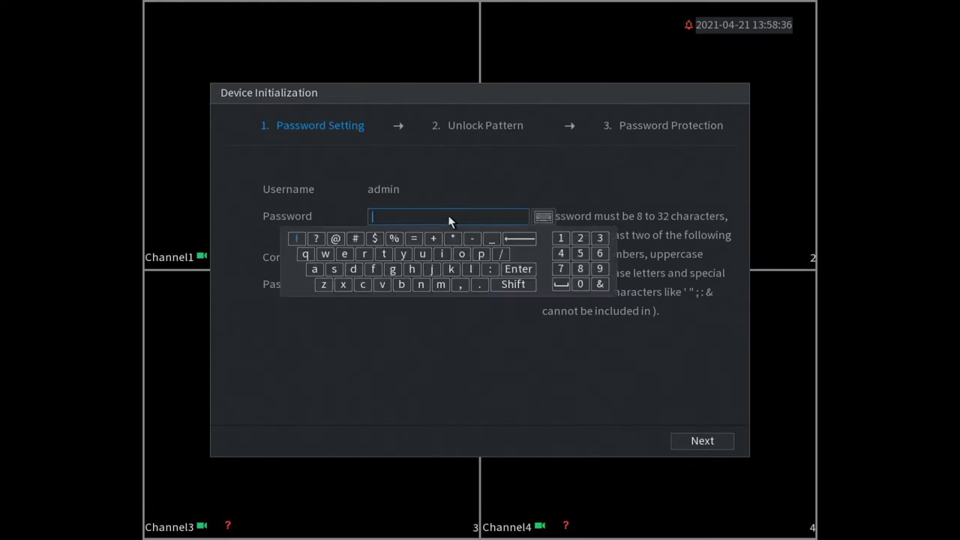
pyautogui.click(366, 285)
pyautogui.click(366, 286)
pyautogui.click(383, 255)
pyautogui.click(384, 286)
pyautogui.click(560, 238)
pyautogui.click(579, 238)
pyautogui.click(599, 238)
pyautogui.click(410, 189)
# Repeat the admin password in the confirmation field and try to continue to the unlock pattern
pyautogui.click(411, 256)
pyautogui.click(362, 324)
pyautogui.click(363, 324)
pyautogui.click(384, 297)
pyautogui.click(383, 325)
pyautogui.click(558, 281)
pyautogui.click(580, 280)
pyautogui.click(598, 279)
pyautogui.click(413, 294)
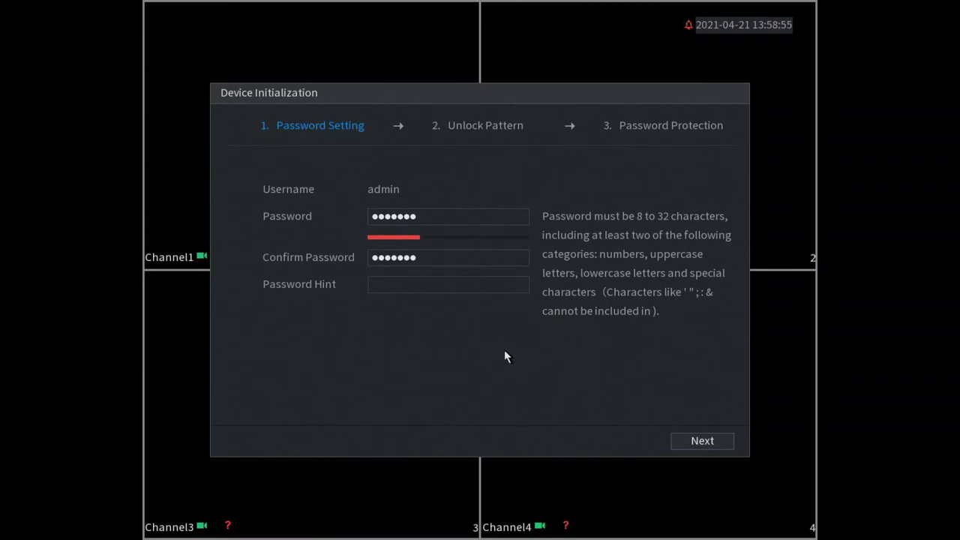
pyautogui.click(700, 442)
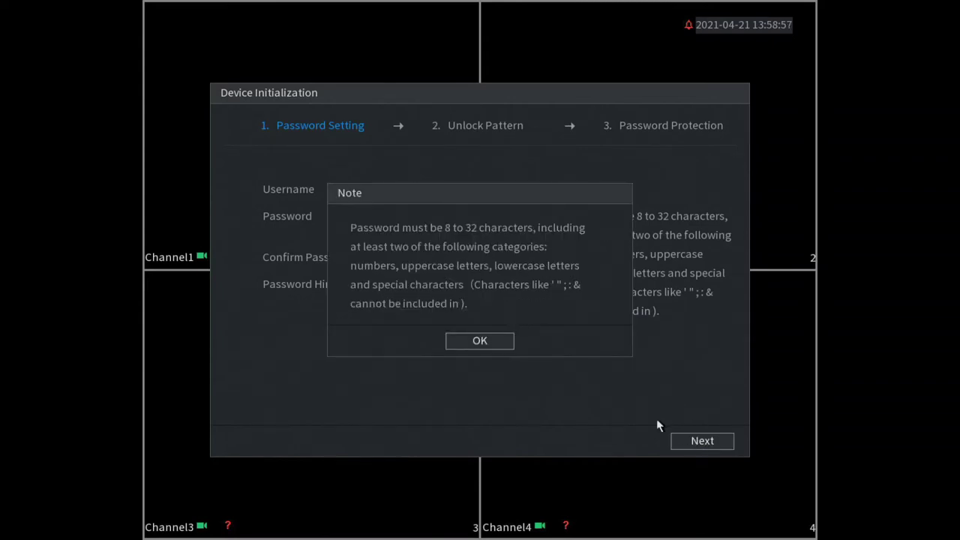
pyautogui.click(504, 343)
# Lengthen the admin password by one character in both the password and confirmation fields, and continue
pyautogui.click(400, 217)
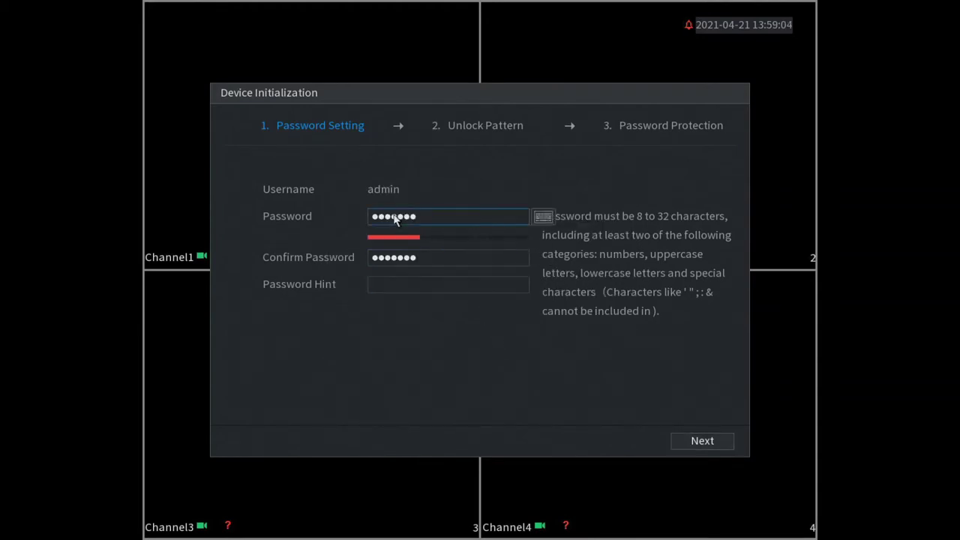
pyautogui.click(435, 260)
pyautogui.click(438, 219)
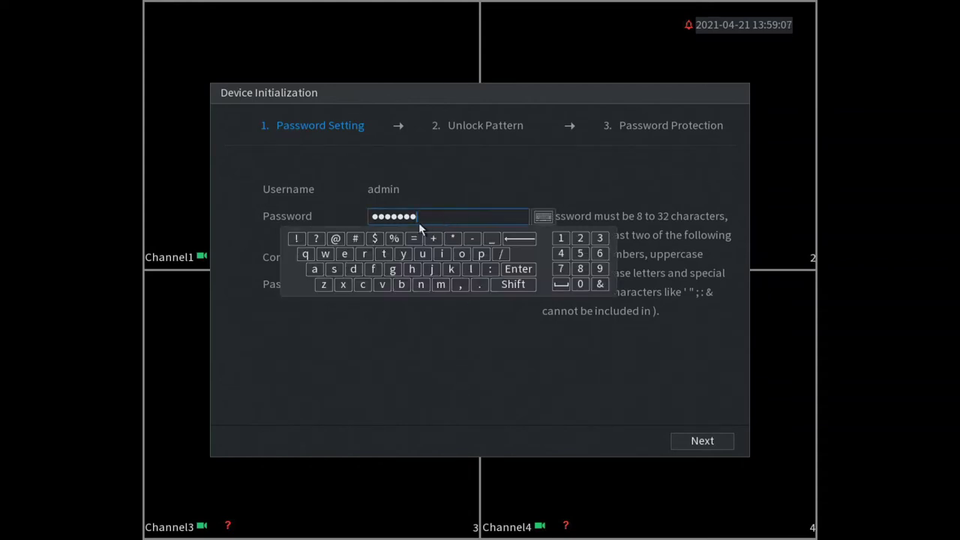
pyautogui.click(560, 254)
pyautogui.click(499, 318)
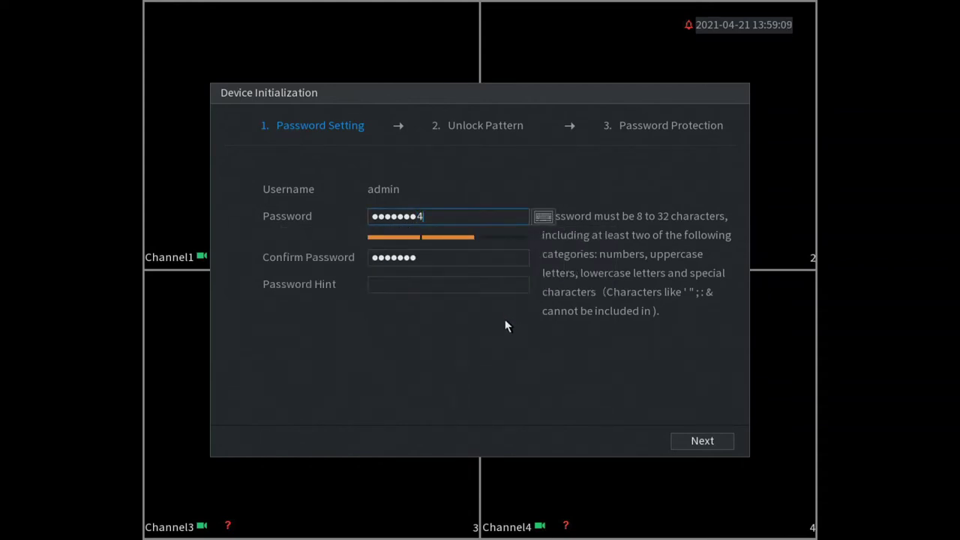
pyautogui.click(459, 258)
pyautogui.click(459, 258)
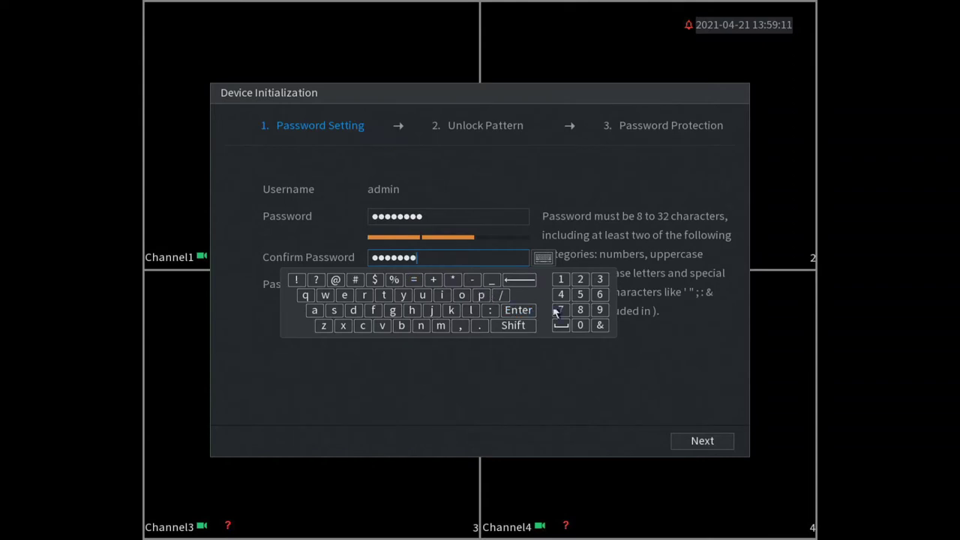
pyautogui.click(560, 294)
pyautogui.click(531, 374)
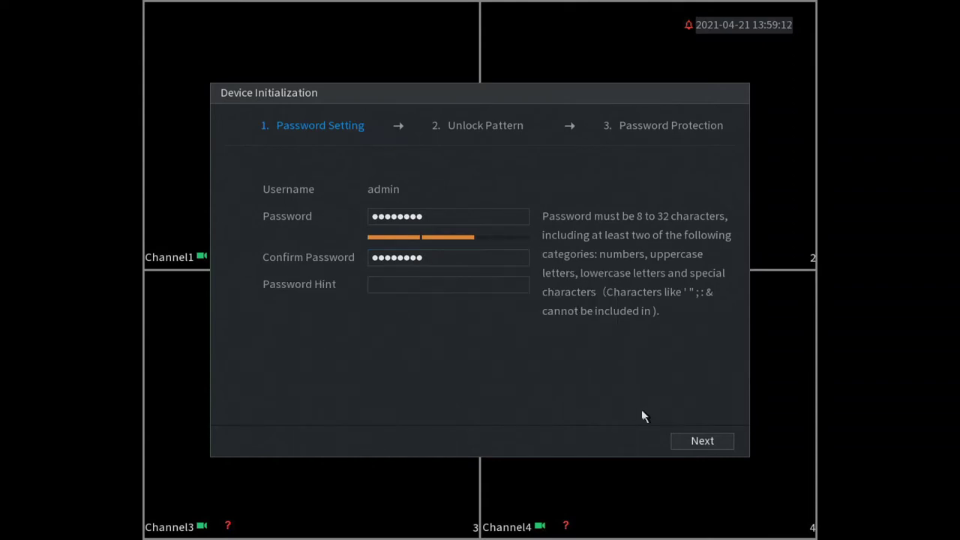
pyautogui.click(685, 444)
# Draw the unlock pattern and repeat it to confirm
pyautogui.moveTo(547, 279)
pyautogui.mouseDown()
pyautogui.moveTo(567, 295)
pyautogui.moveTo(548, 276)
pyautogui.mouseUp()
pyautogui.click(409, 209)
pyautogui.click(480, 360)
pyautogui.moveTo(410, 259)
pyautogui.mouseDown()
pyautogui.moveTo(421, 261)
pyautogui.moveTo(378, 249)
pyautogui.mouseUp()
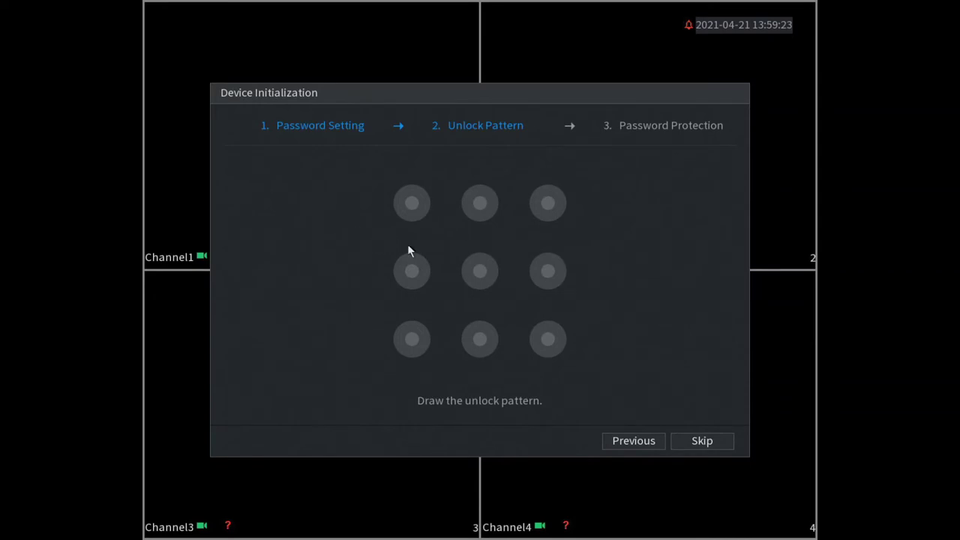
pyautogui.moveTo(407, 209)
pyautogui.mouseDown()
pyautogui.moveTo(430, 332)
pyautogui.moveTo(543, 346)
pyautogui.moveTo(541, 185)
pyautogui.moveTo(549, 206)
pyautogui.mouseUp()
pyautogui.moveTo(412, 204)
pyautogui.mouseDown()
pyautogui.moveTo(433, 281)
pyautogui.moveTo(428, 341)
pyautogui.moveTo(491, 353)
pyautogui.moveTo(547, 338)
pyautogui.moveTo(531, 266)
pyautogui.moveTo(544, 215)
pyautogui.mouseUp()
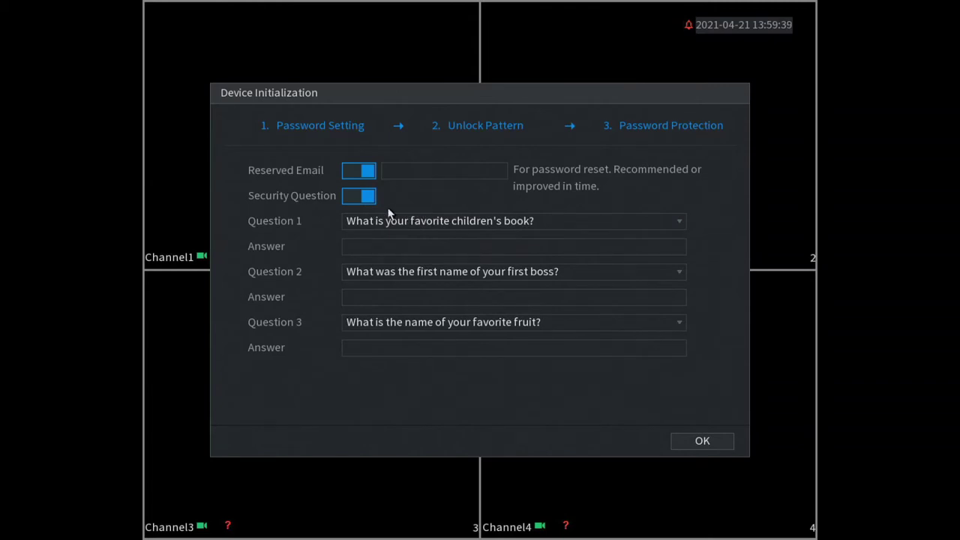
# Turn off the security questions, enter the reserved e-mail address for password reset, and confirm the password protection settings
pyautogui.click(362, 203)
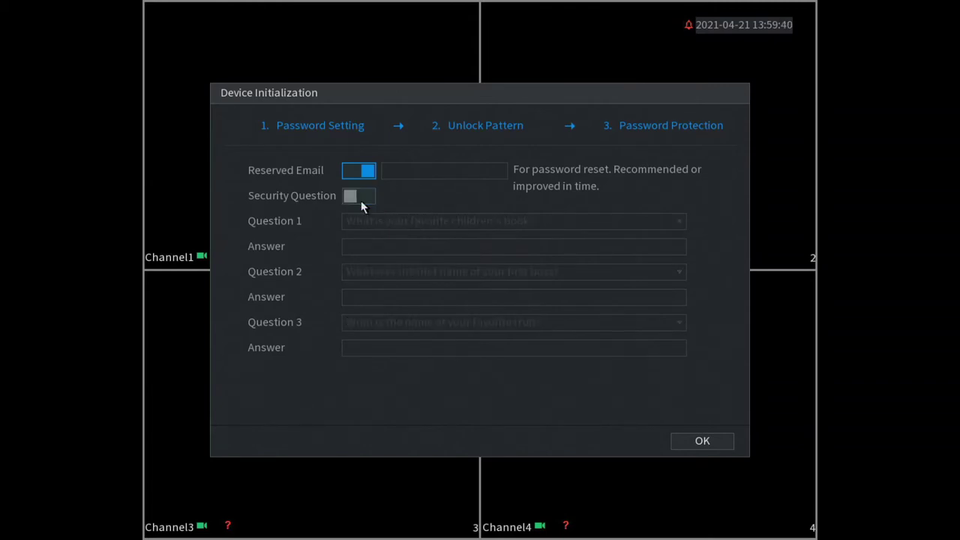
pyautogui.click(398, 179)
pyautogui.click(398, 179)
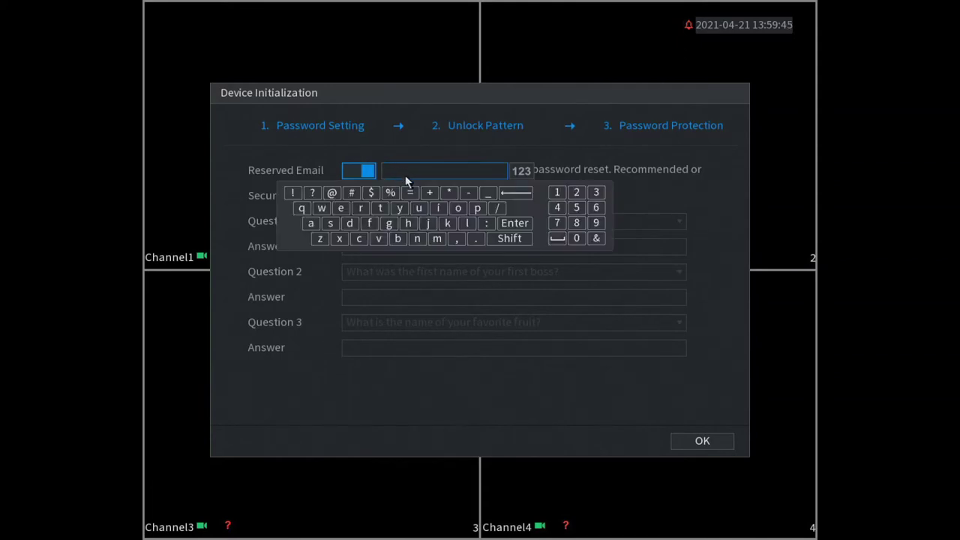
pyautogui.click(330, 223)
pyautogui.click(329, 224)
pyautogui.click(360, 209)
pyautogui.click(380, 212)
pyautogui.rightClick(369, 212)
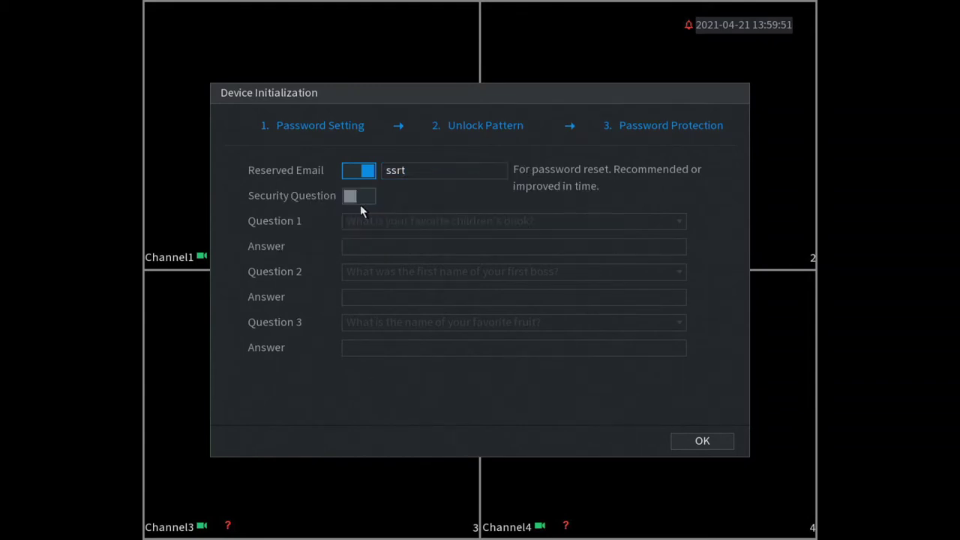
pyautogui.click(413, 172)
pyautogui.click(360, 208)
pyautogui.click(316, 224)
pyautogui.click(351, 225)
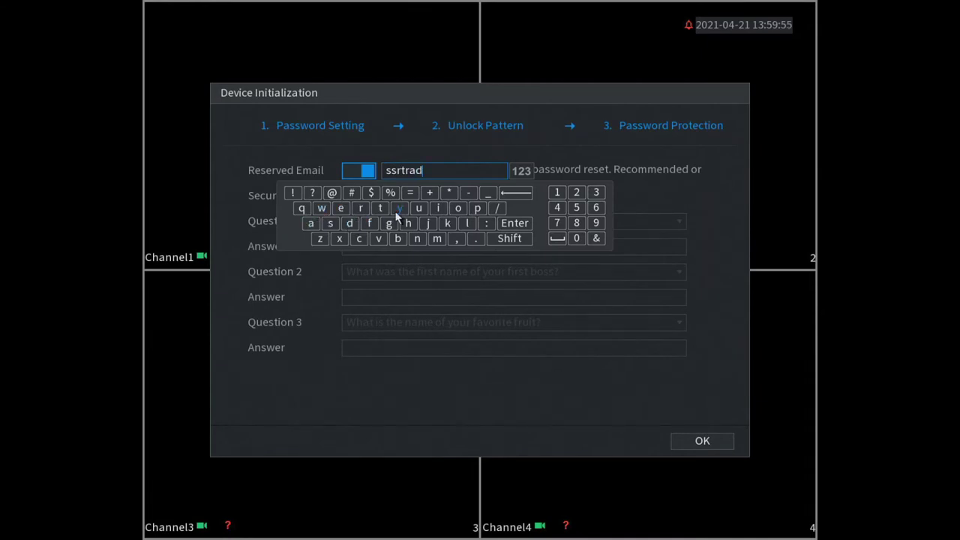
pyautogui.click(438, 209)
pyautogui.click(417, 238)
pyautogui.click(388, 224)
pyautogui.click(439, 208)
pyautogui.click(438, 239)
pyautogui.click(438, 209)
pyautogui.click(380, 209)
pyautogui.click(341, 208)
pyautogui.click(349, 223)
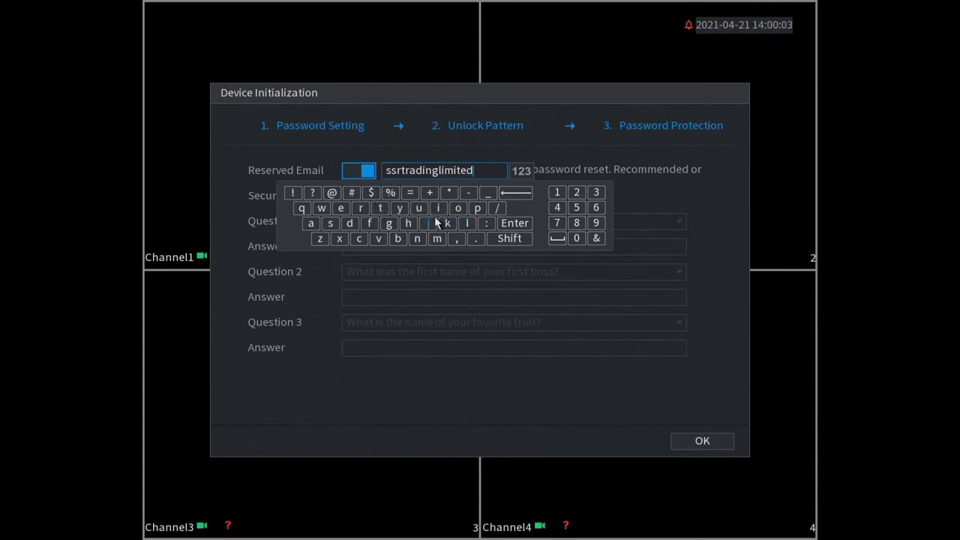
pyautogui.click(331, 193)
pyautogui.rightClick(398, 234)
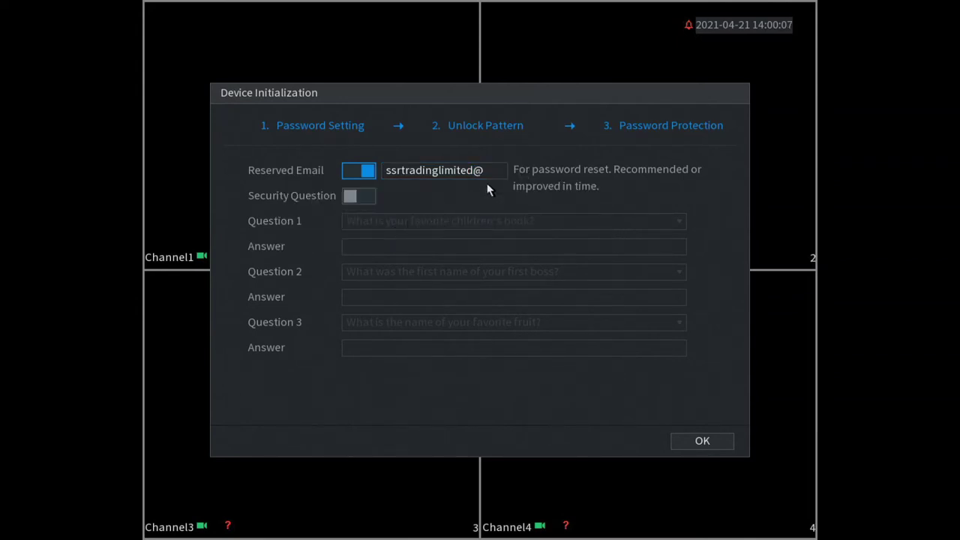
pyautogui.click(485, 174)
pyautogui.click(389, 223)
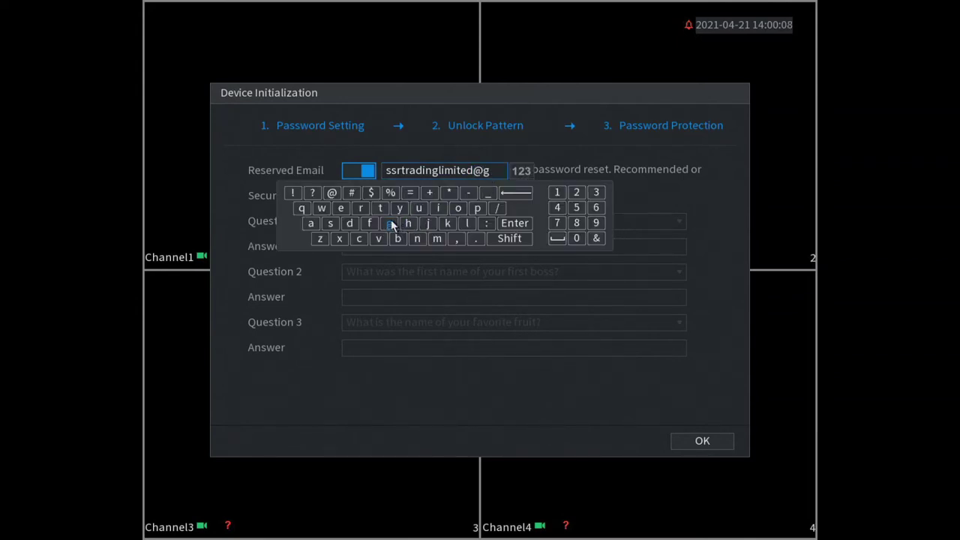
pyautogui.click(439, 238)
pyautogui.click(313, 223)
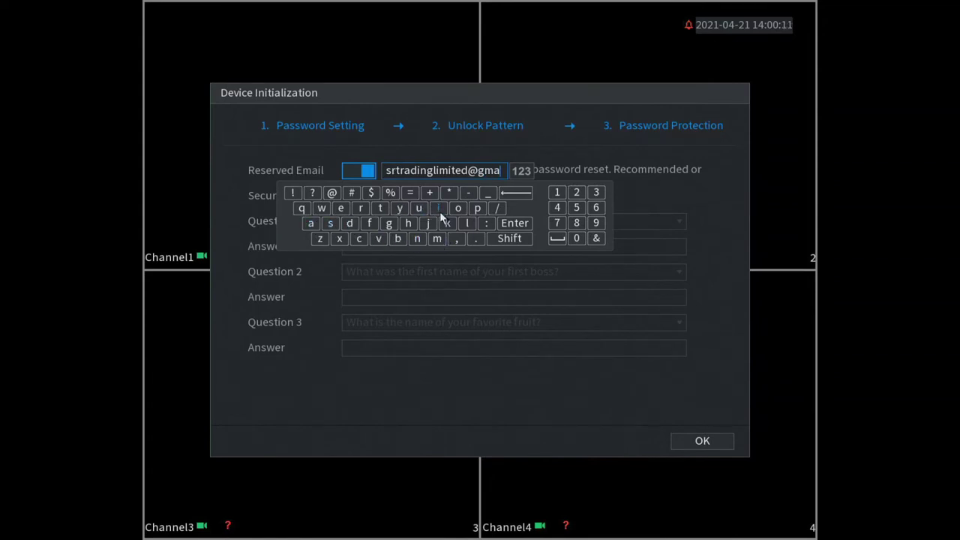
pyautogui.click(468, 223)
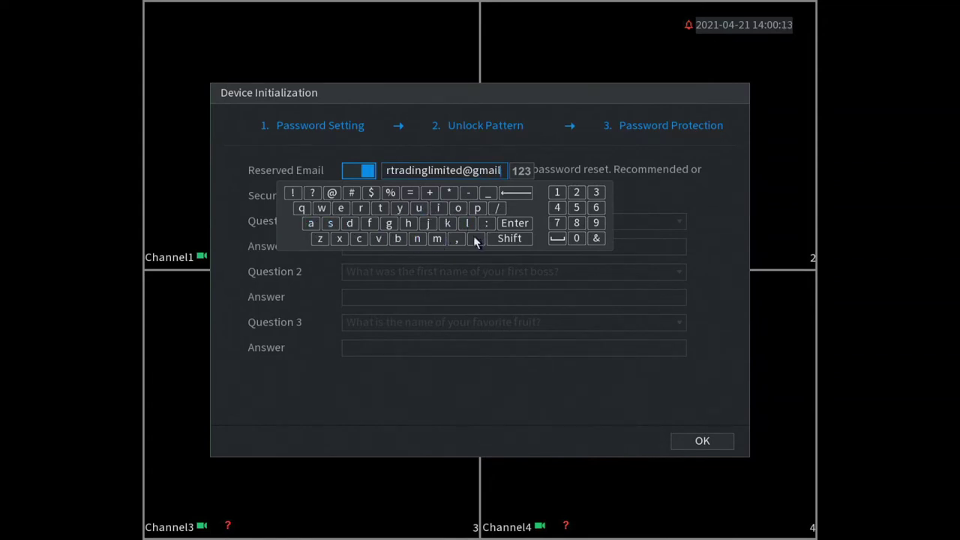
pyautogui.click(474, 240)
pyautogui.click(362, 240)
pyautogui.click(463, 210)
pyautogui.click(441, 239)
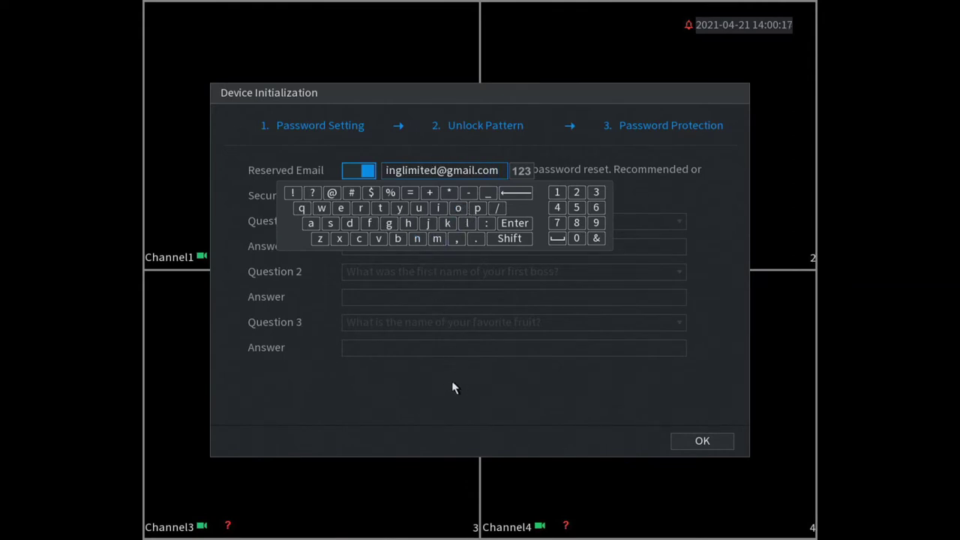
pyautogui.click(449, 386)
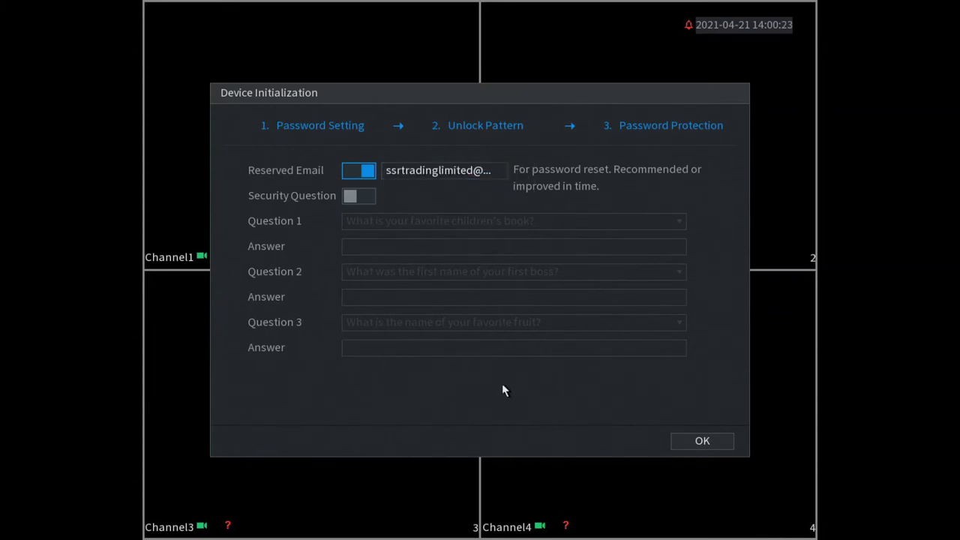
pyautogui.click(683, 442)
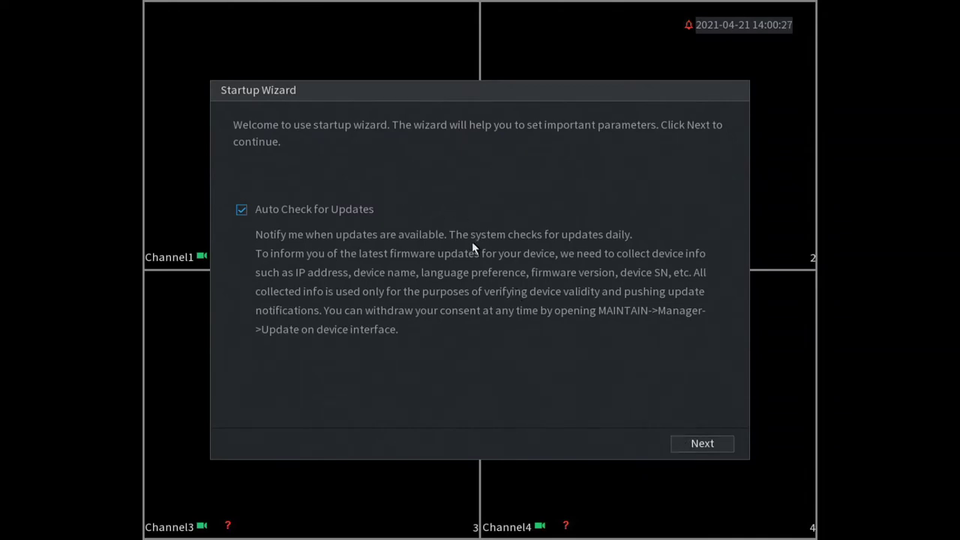
# Continue the startup wizard with automatic update checks enabled and rename the device as office_dvr
pyautogui.click(683, 443)
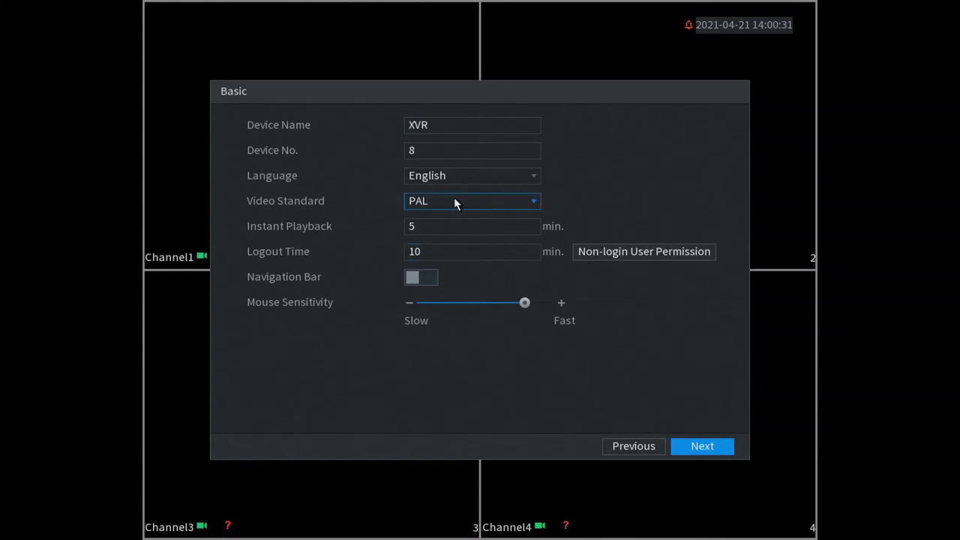
pyautogui.click(447, 125)
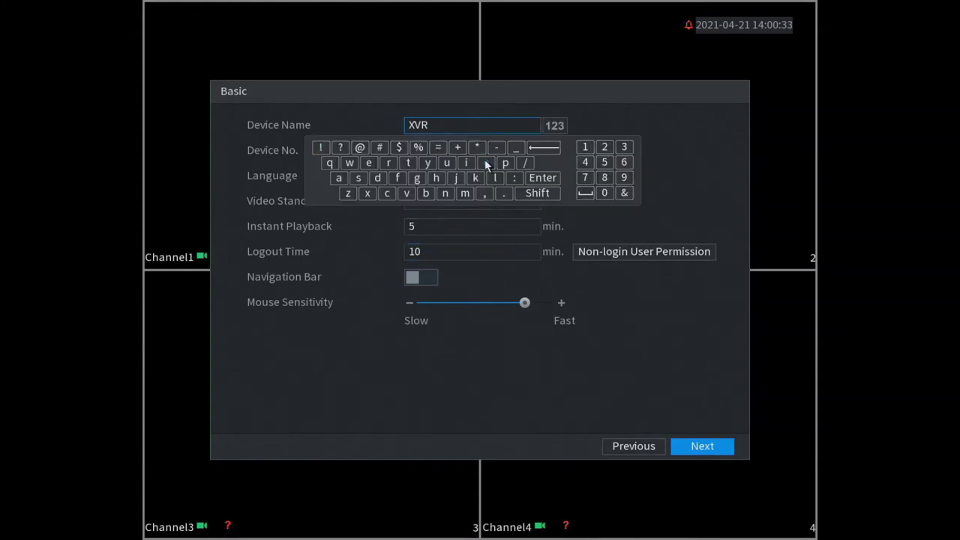
pyautogui.click(545, 150)
pyautogui.click(545, 150)
pyautogui.click(545, 150)
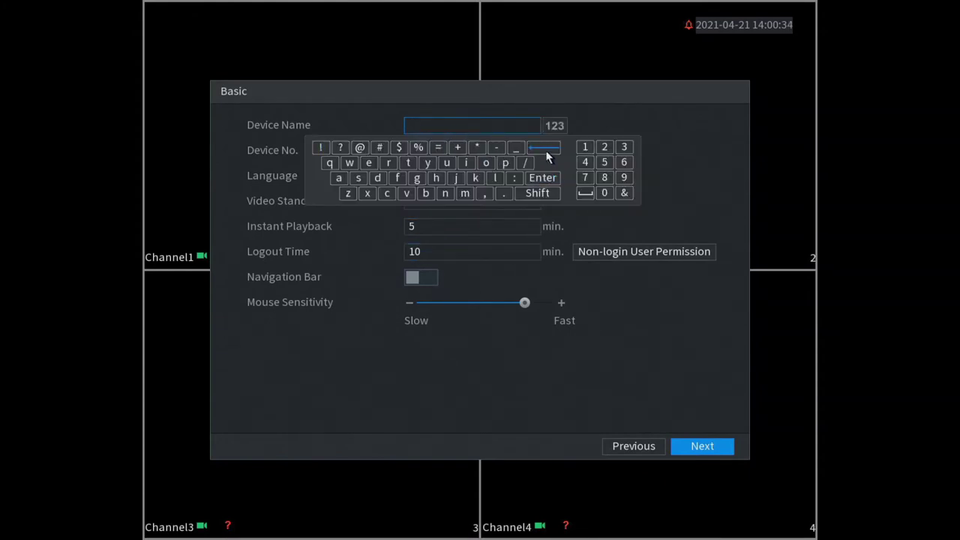
pyautogui.click(485, 163)
pyautogui.click(398, 178)
pyautogui.click(397, 177)
pyautogui.click(465, 163)
pyautogui.click(387, 193)
pyautogui.click(368, 164)
pyautogui.click(514, 149)
pyautogui.click(378, 177)
pyautogui.click(407, 193)
pyautogui.click(388, 163)
pyautogui.click(397, 359)
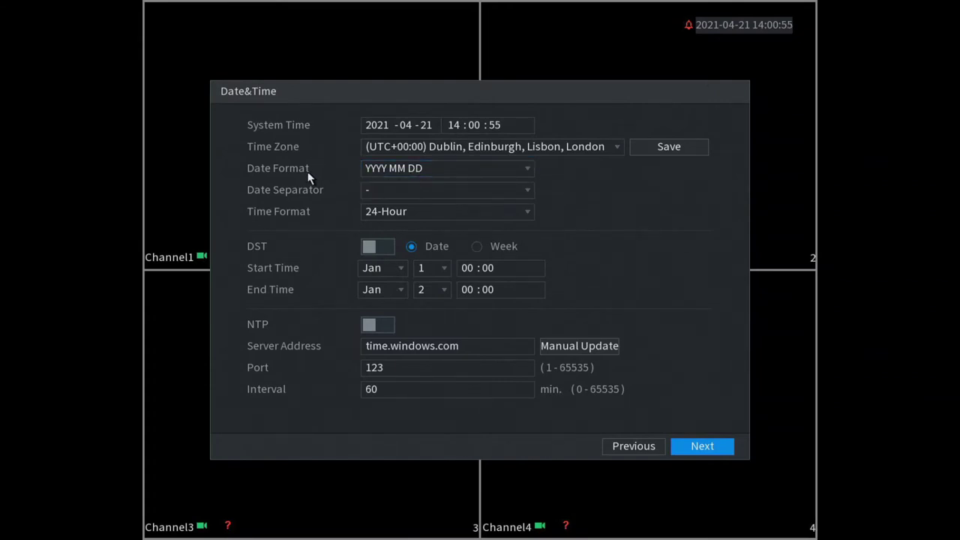
# Set the date format to DD MM YYYY and enable daylight saving time
pyautogui.click(420, 170)
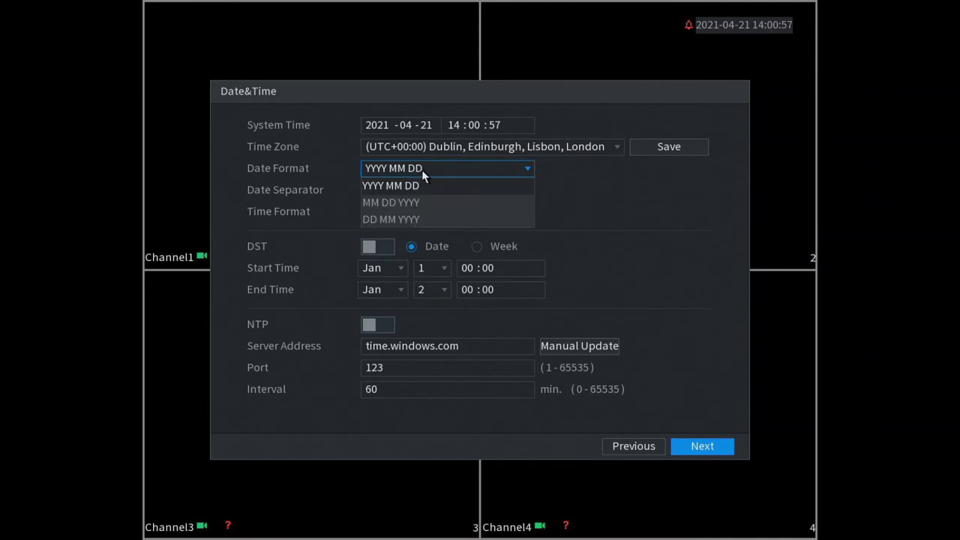
pyautogui.click(404, 219)
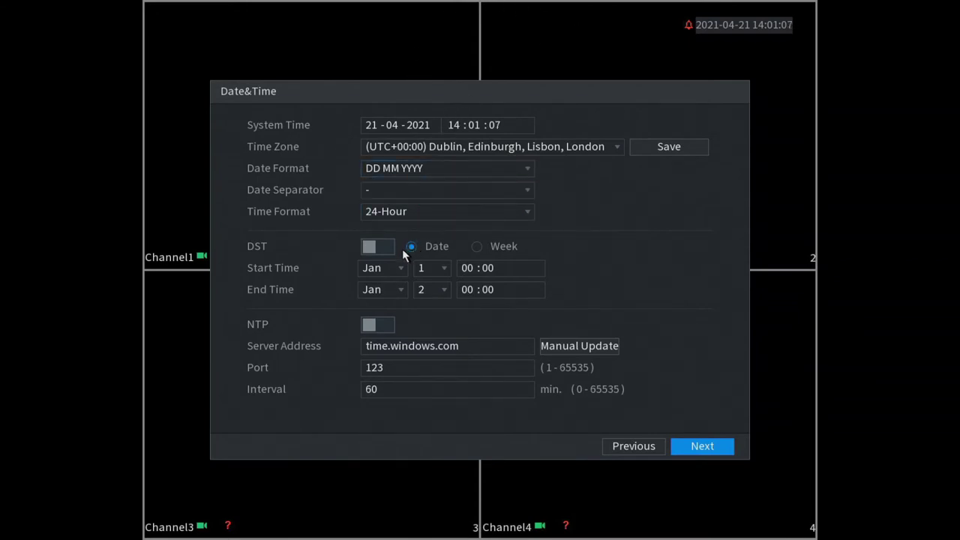
pyautogui.click(373, 250)
# Set the date-based DST period to start in March and end in October
pyautogui.click(388, 268)
pyautogui.click(389, 268)
pyautogui.click(411, 347)
pyautogui.click(385, 274)
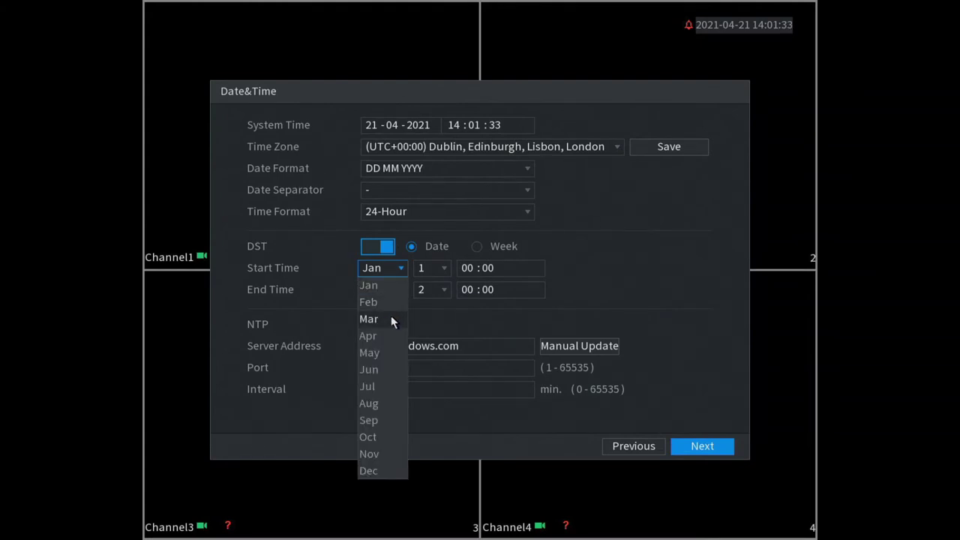
pyautogui.click(390, 319)
pyautogui.click(388, 288)
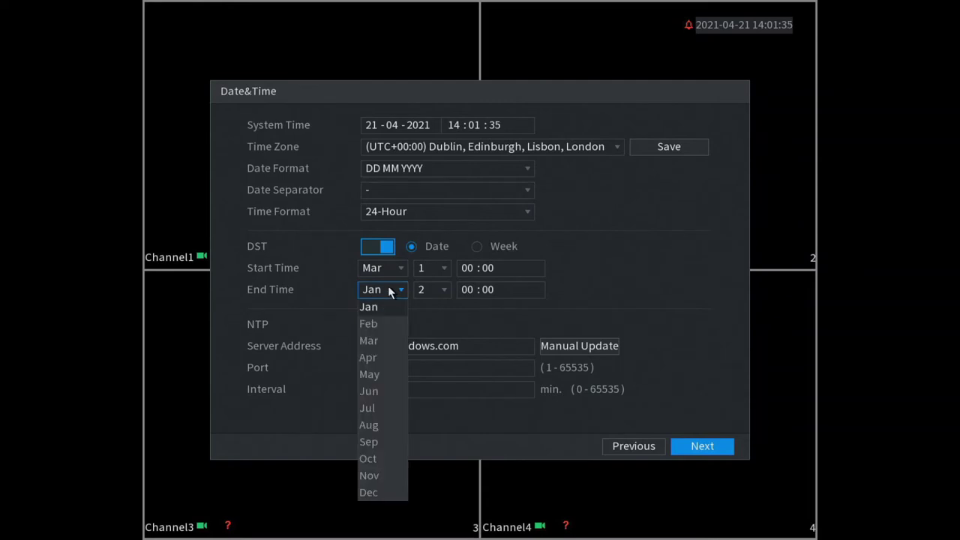
pyautogui.click(375, 458)
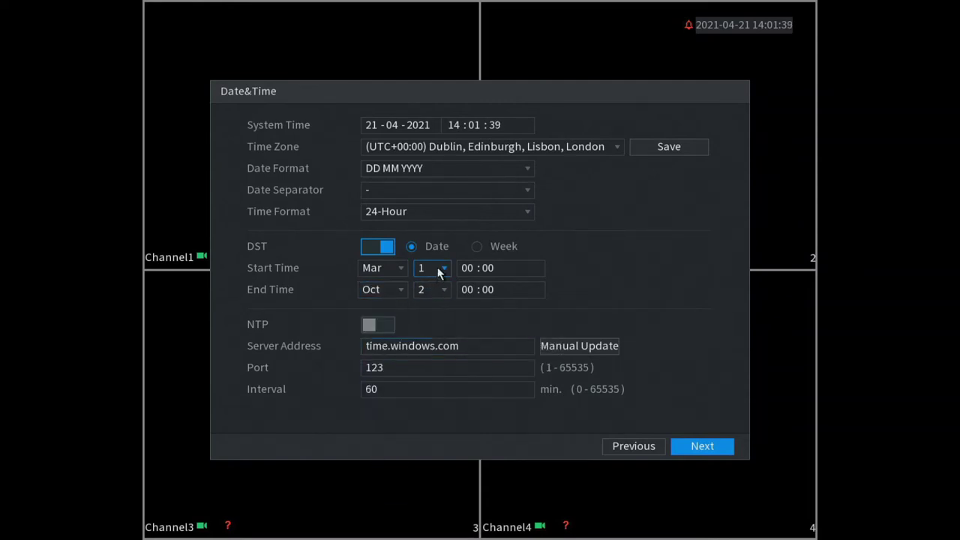
# Switch the DST rule to week-based and set its start to the last Sunday of March
pyautogui.click(476, 249)
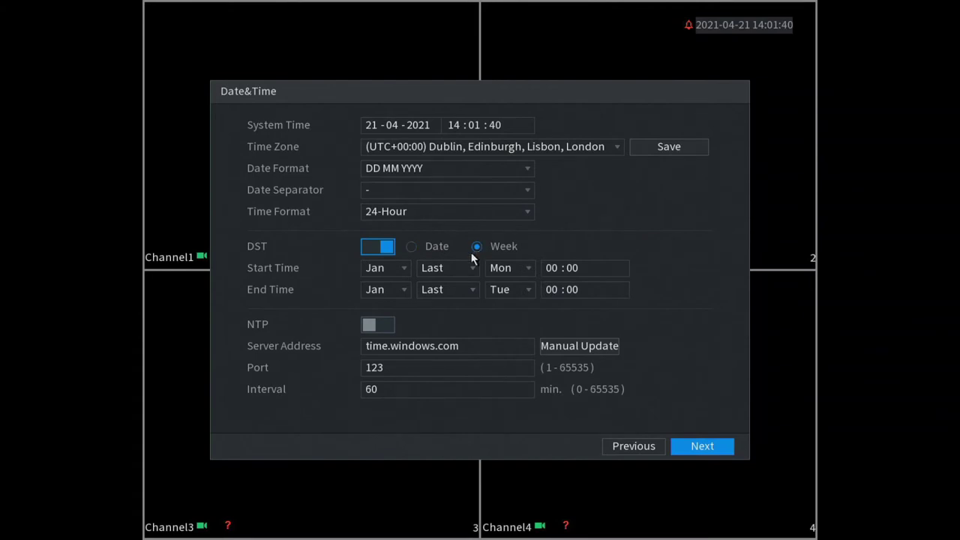
pyautogui.click(395, 267)
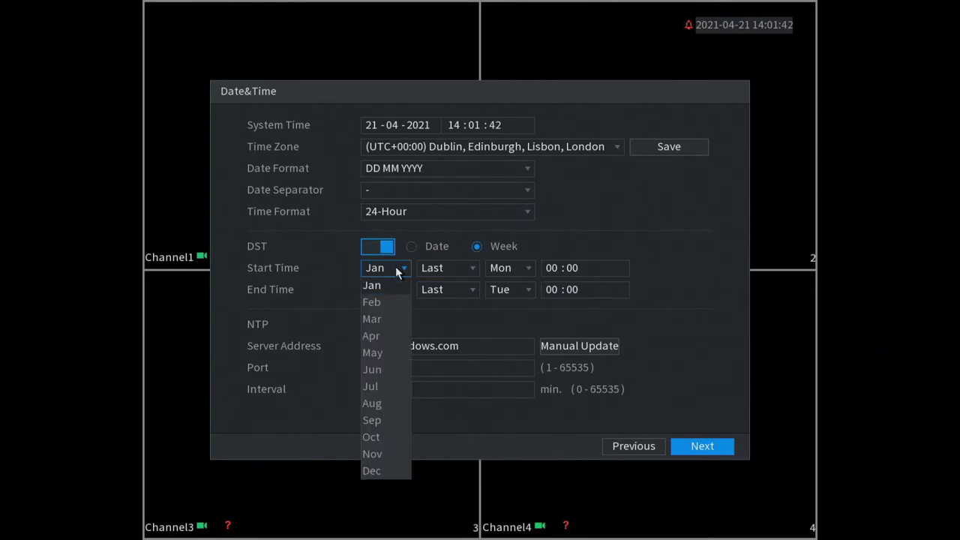
pyautogui.click(388, 320)
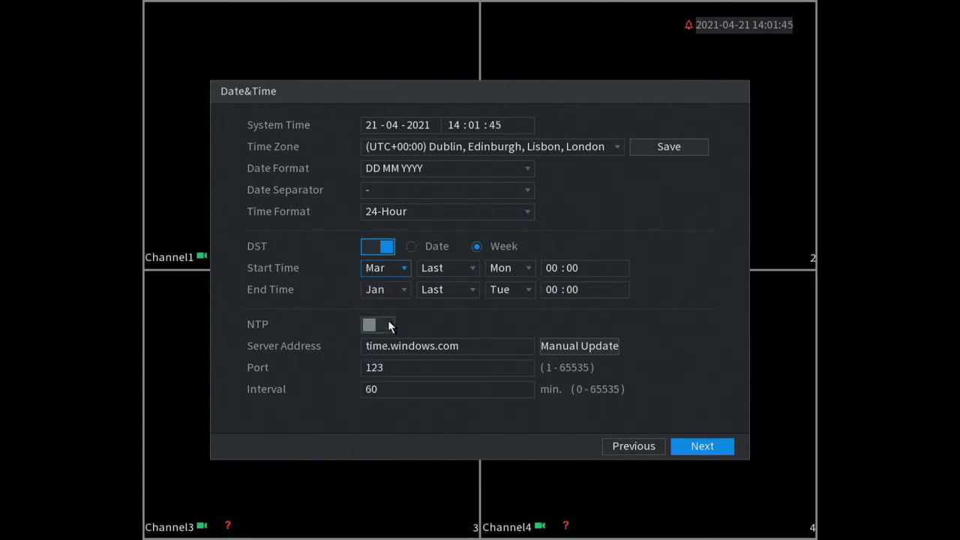
pyautogui.click(512, 273)
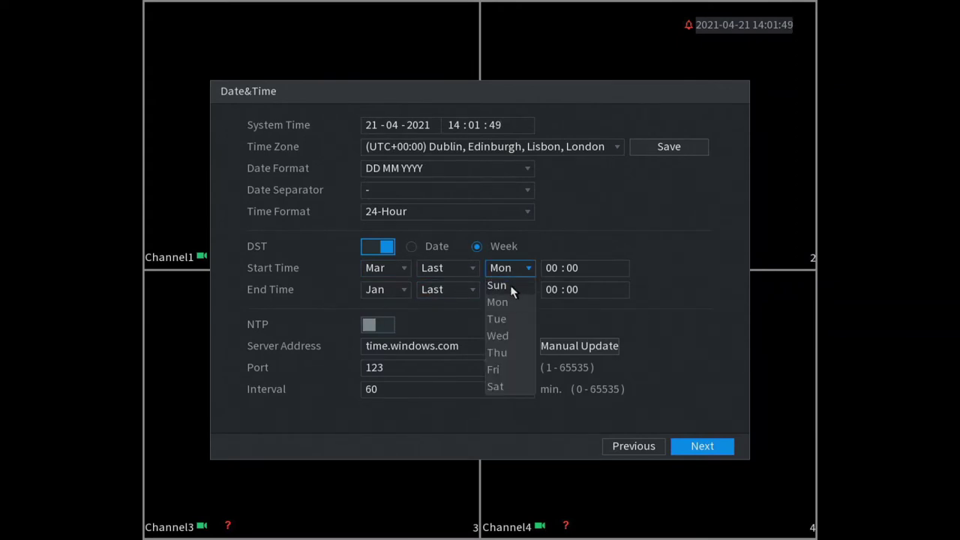
pyautogui.click(510, 285)
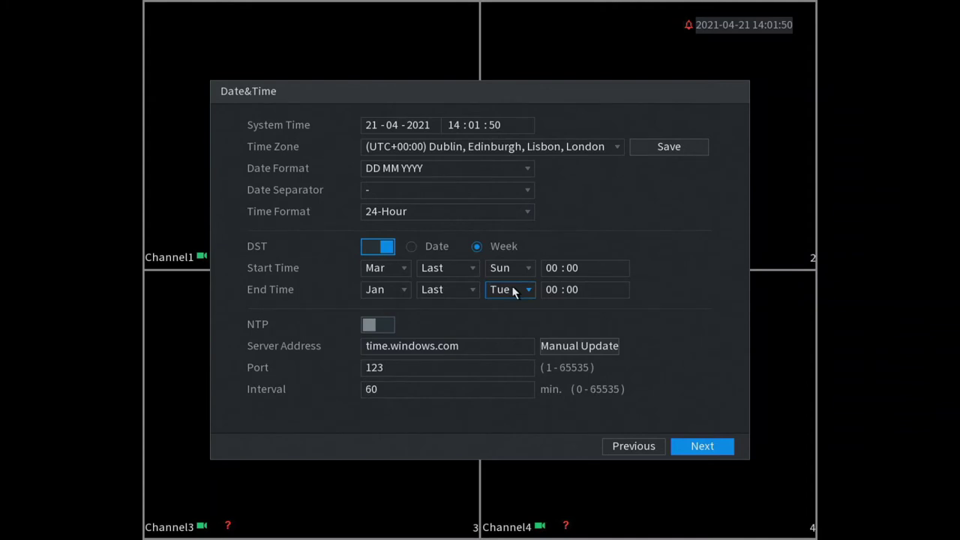
# Set the DST end to the last Sunday of October
pyautogui.click(389, 291)
pyautogui.click(381, 456)
pyautogui.click(501, 292)
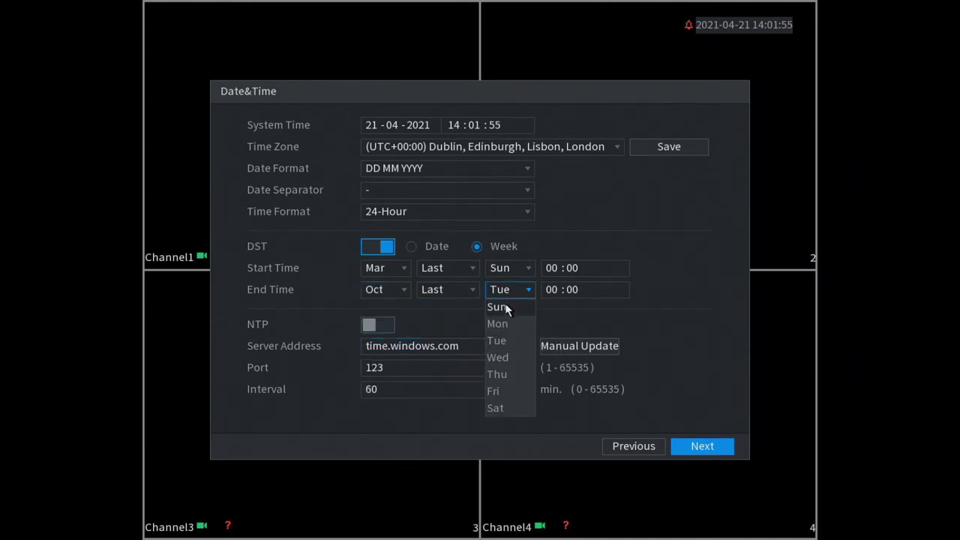
pyautogui.click(505, 308)
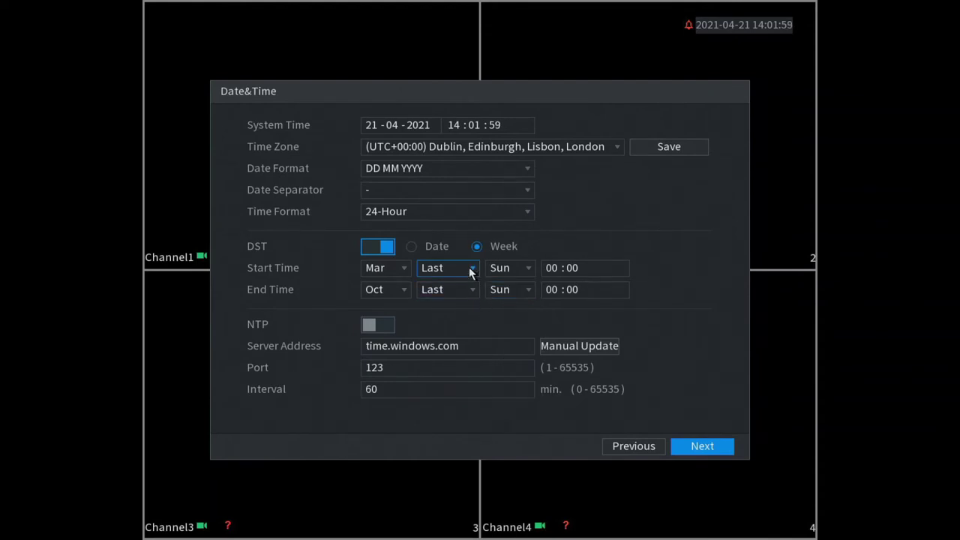
# Set the DST start time to 01:00 and the end time to 02:00
pyautogui.click(582, 269)
pyautogui.click(554, 269)
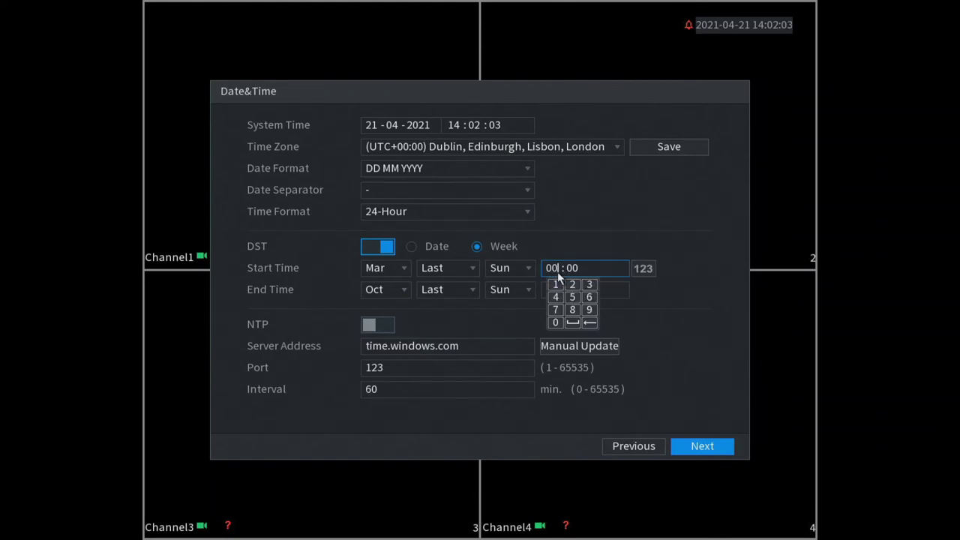
pyautogui.click(556, 285)
pyautogui.click(561, 289)
pyautogui.click(560, 289)
pyautogui.click(572, 306)
pyautogui.click(558, 249)
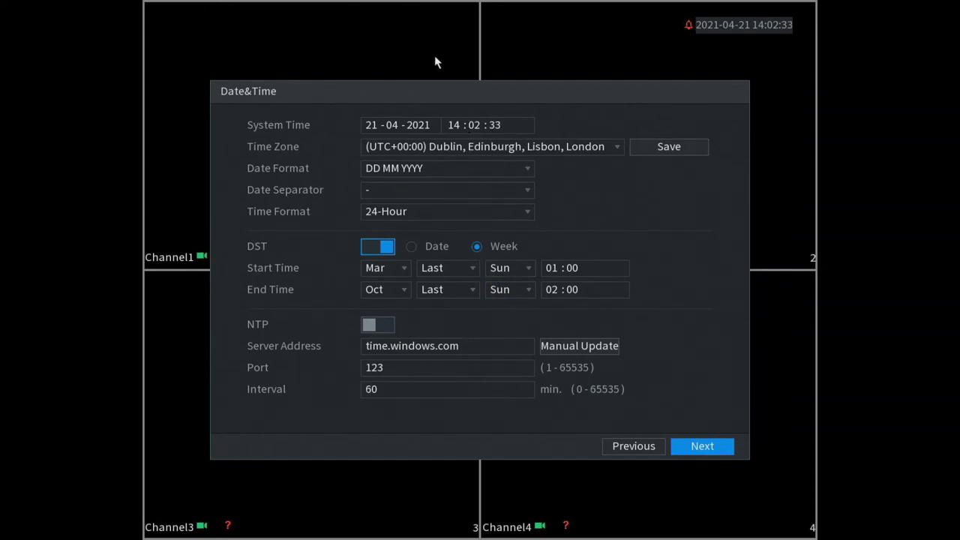
# Enable NTP time synchronization, confirm it, and continue to the network settings
pyautogui.click(369, 329)
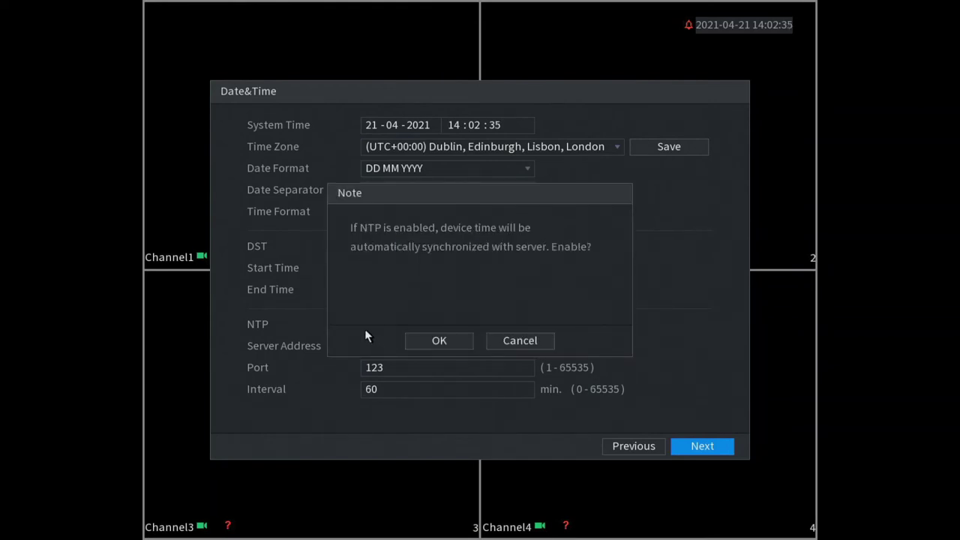
pyautogui.click(435, 338)
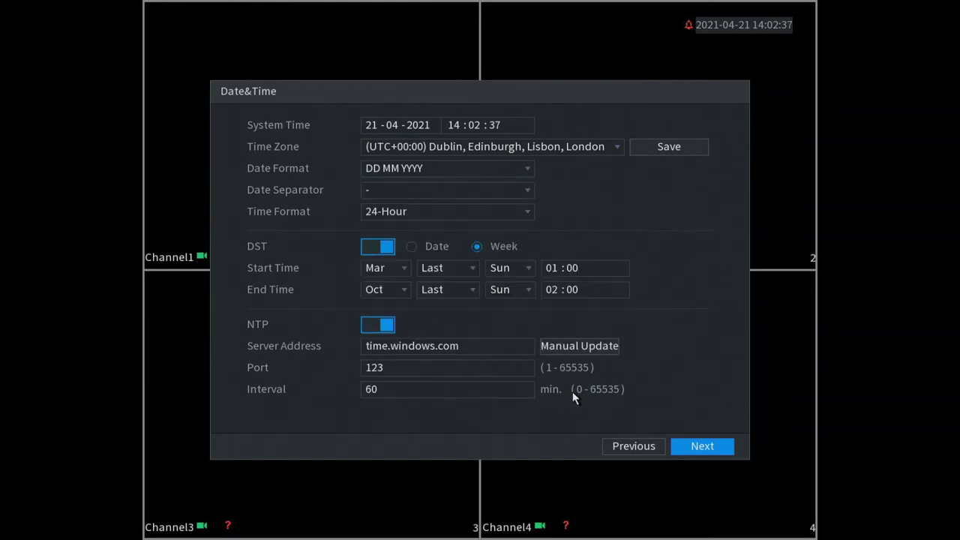
pyautogui.click(702, 446)
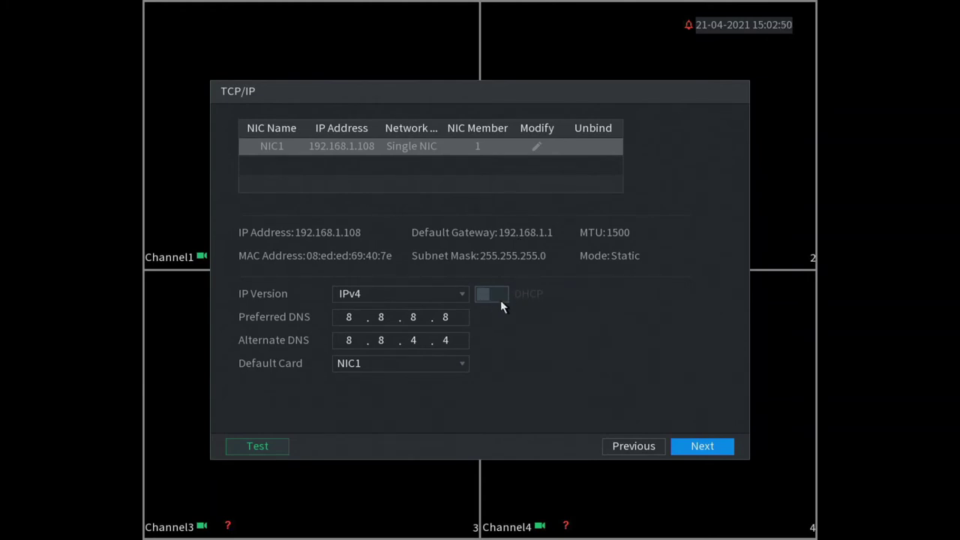
# Enable DHCP for the NIC1 network card and continue past the P2P page with P2P left enabled
pyautogui.click(536, 148)
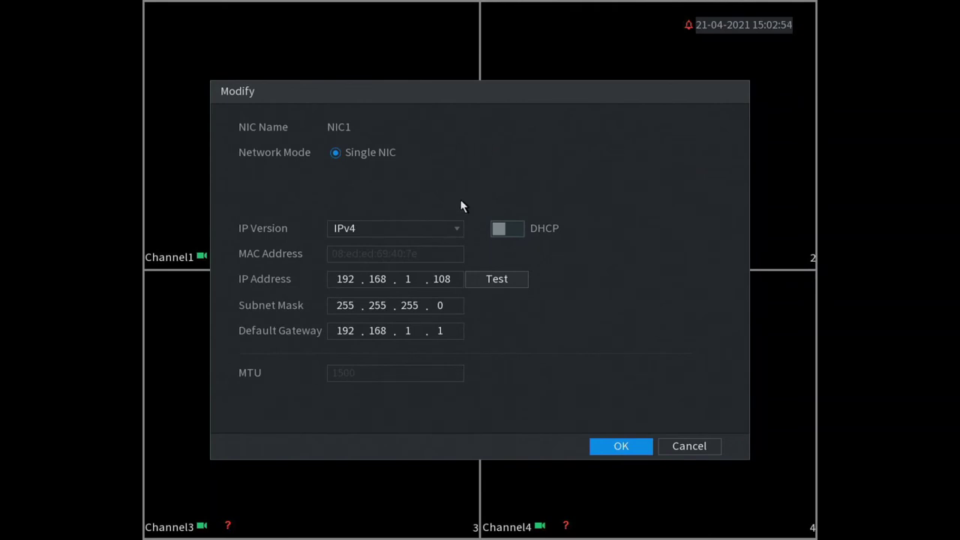
pyautogui.click(508, 234)
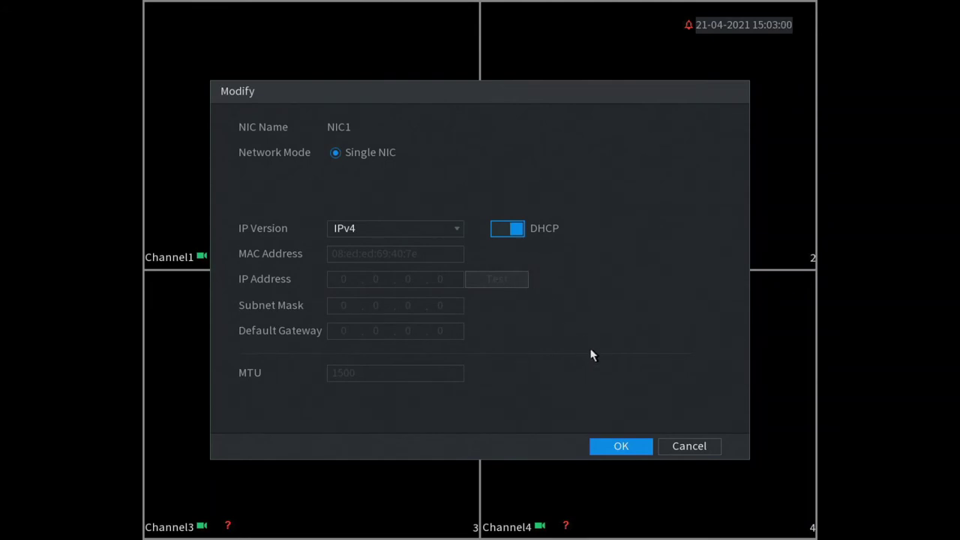
pyautogui.click(615, 443)
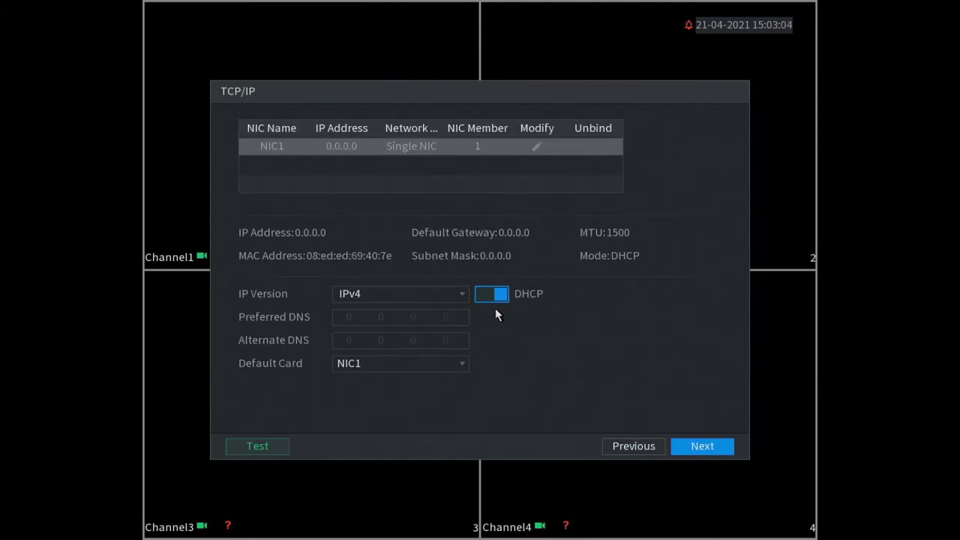
pyautogui.click(697, 454)
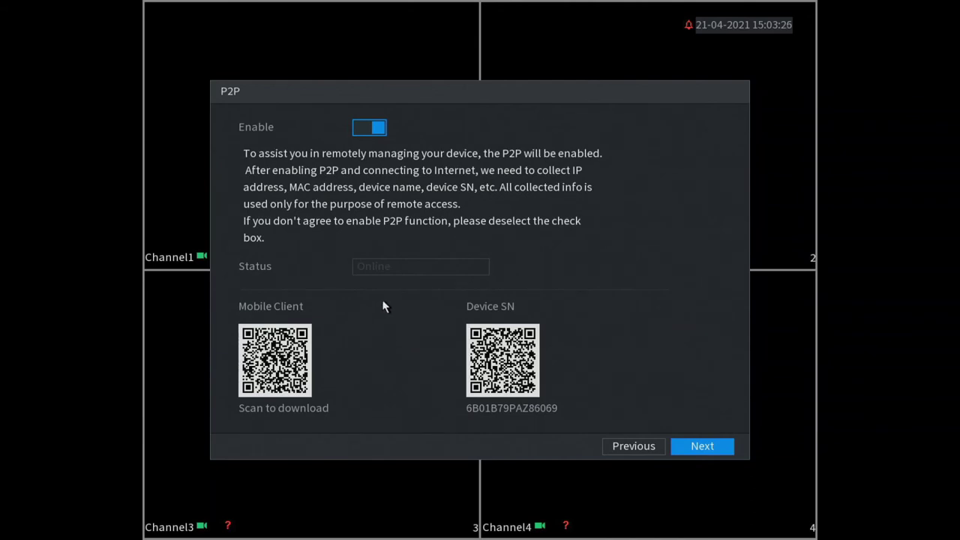
pyautogui.click(703, 447)
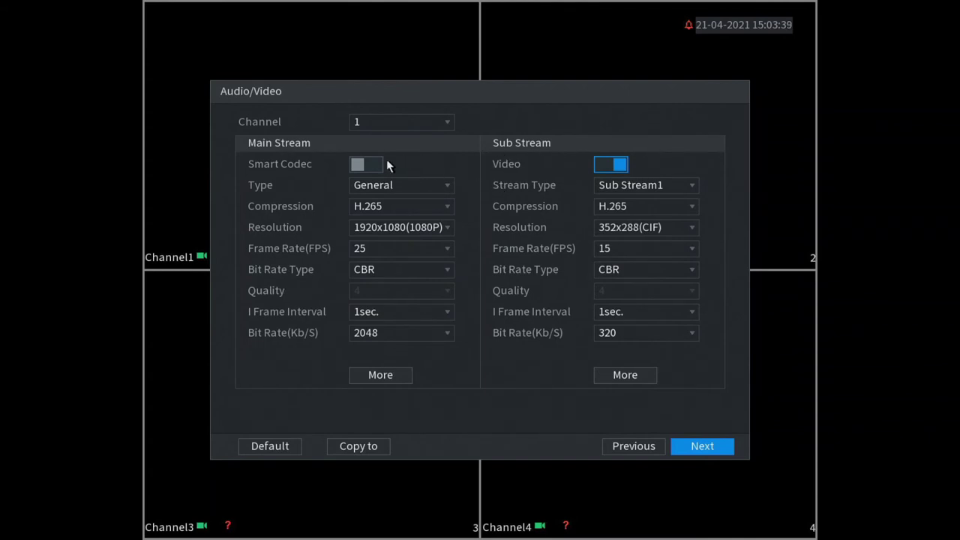
# Enable Smart Codec on channel 1's main stream and turn on its audio with HDCVI as the source
pyautogui.click(367, 166)
pyautogui.click(395, 374)
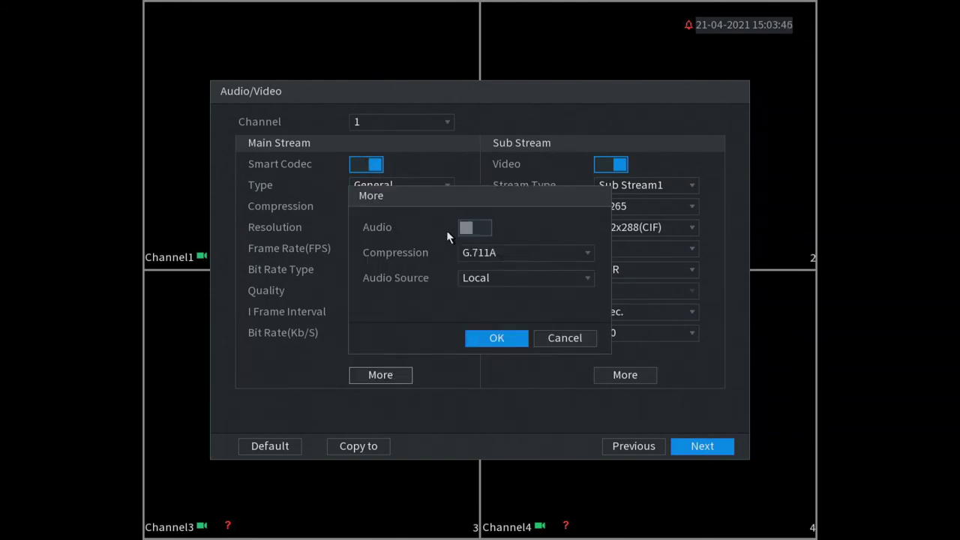
pyautogui.click(482, 231)
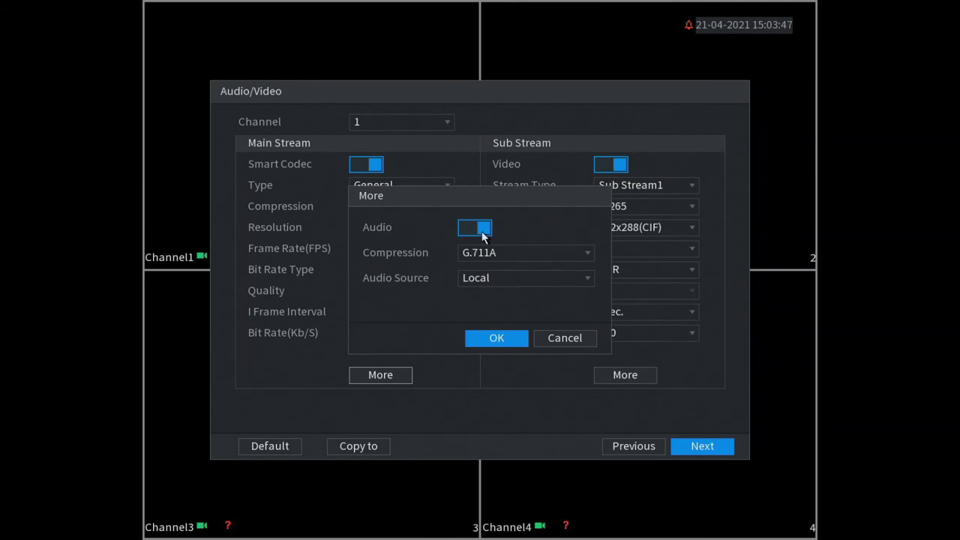
pyautogui.click(493, 278)
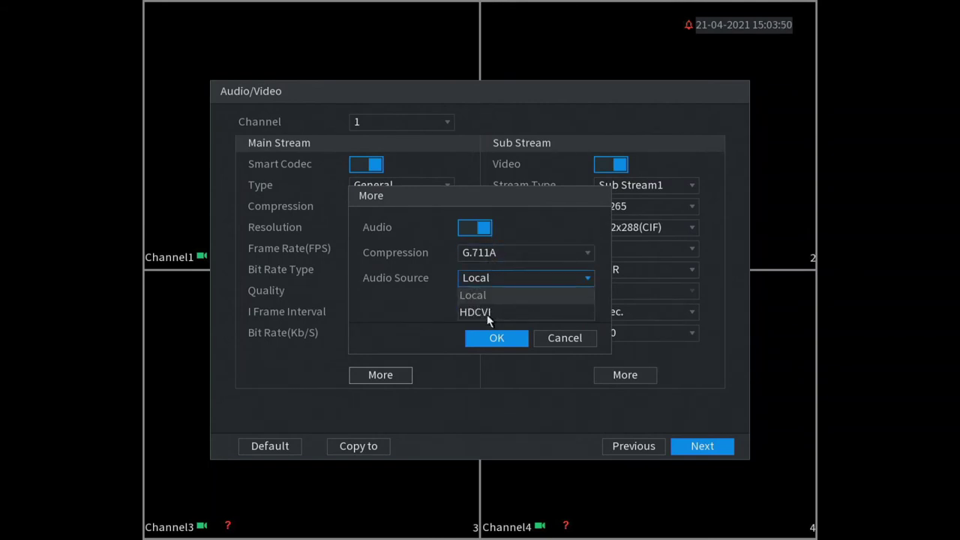
pyautogui.click(486, 312)
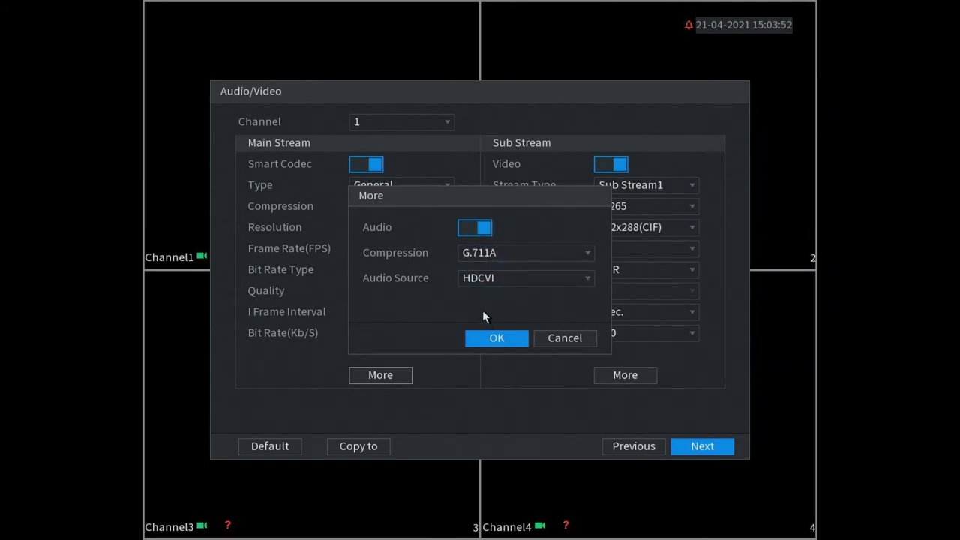
pyautogui.click(496, 338)
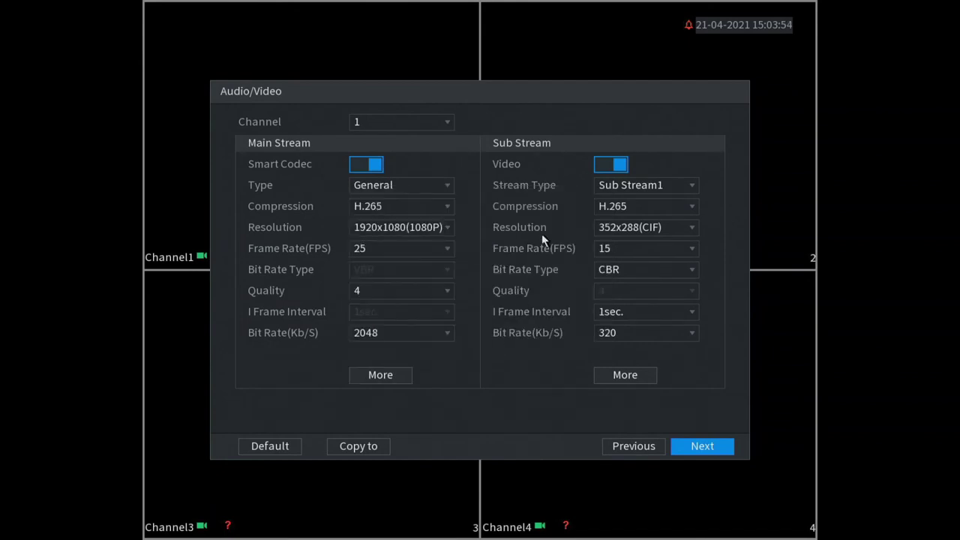
# Enable audio for channel 1's sub stream and confirm
pyautogui.click(623, 375)
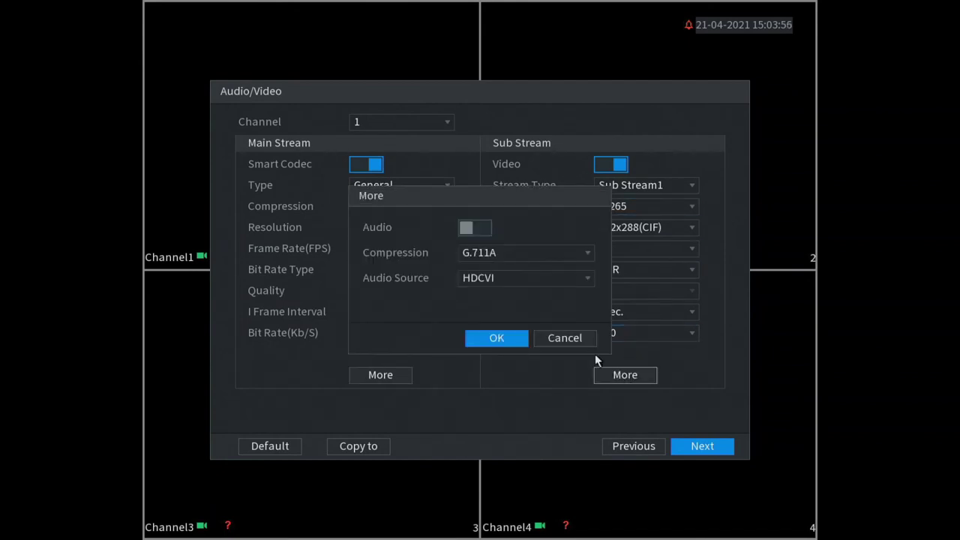
pyautogui.click(474, 229)
pyautogui.click(496, 338)
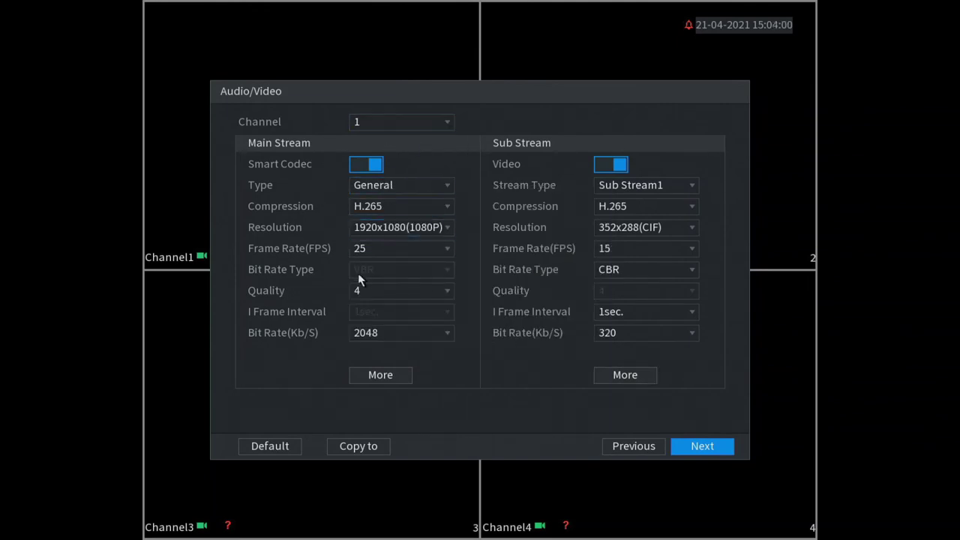
# Copy channel 1's audio and video settings to all channels and continue to the snapshot settings
pyautogui.click(365, 447)
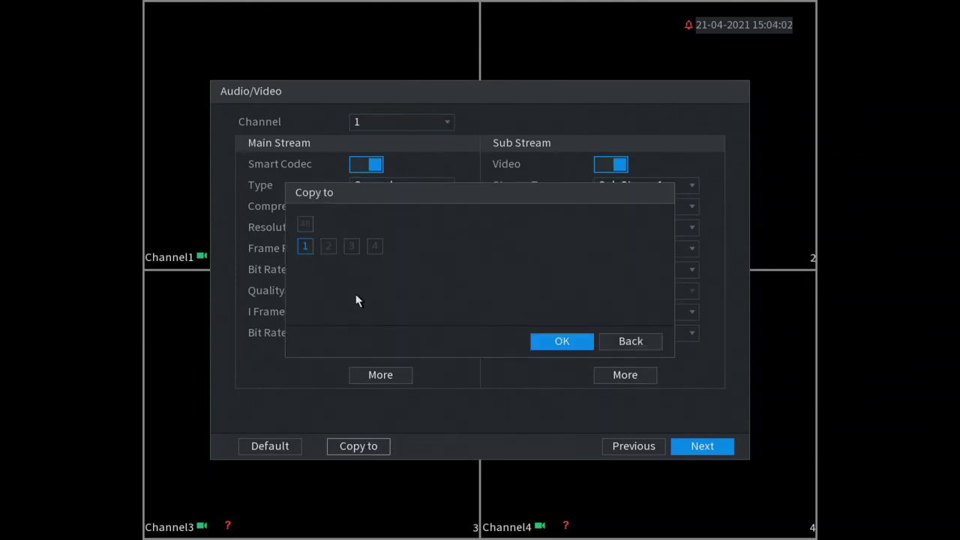
pyautogui.click(305, 225)
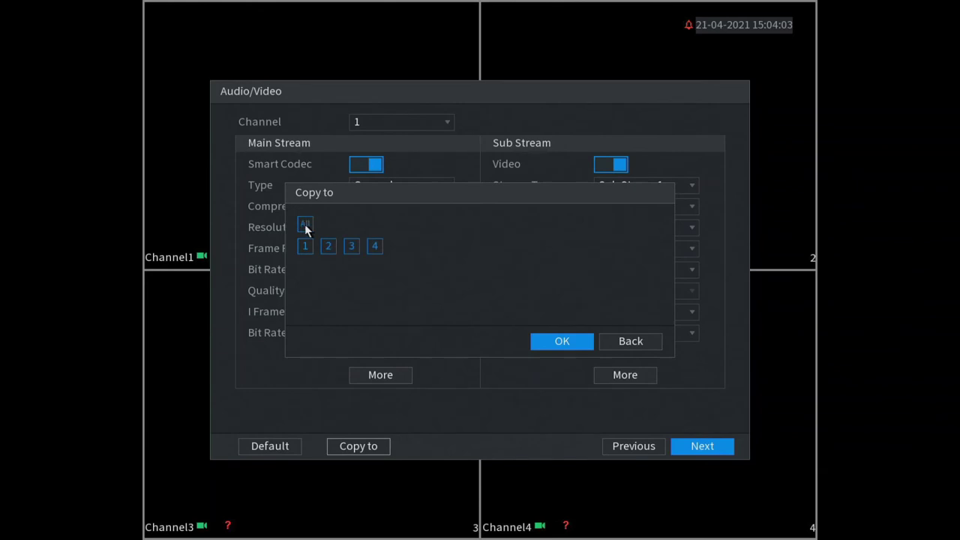
pyautogui.click(550, 343)
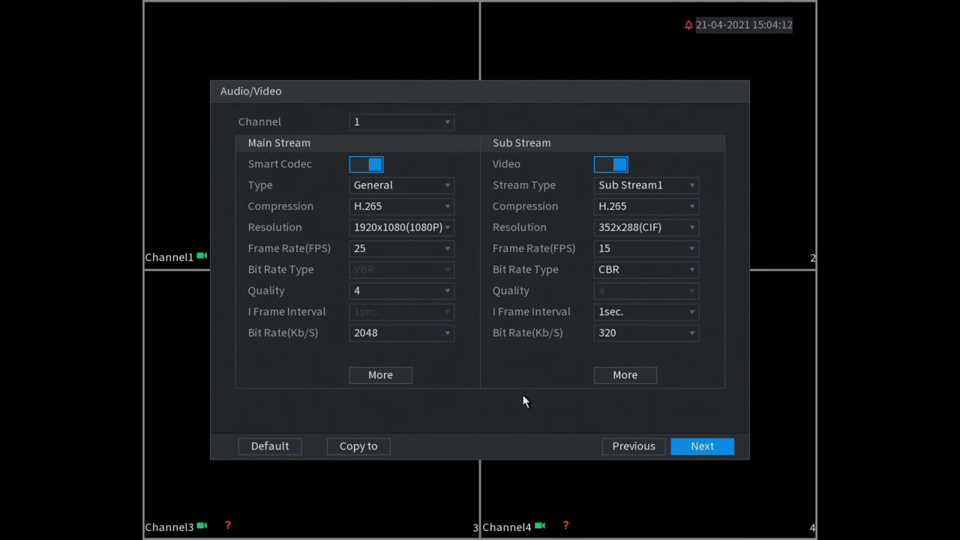
pyautogui.click(694, 448)
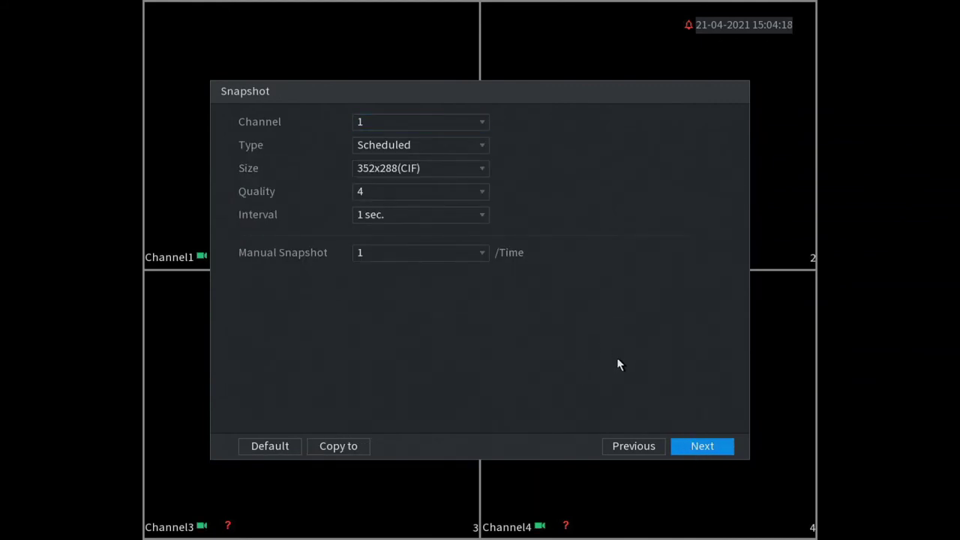
# Keep the default snapshot settings, set the video file time length to 10 min, and continue to the recording schedule
pyautogui.click(705, 452)
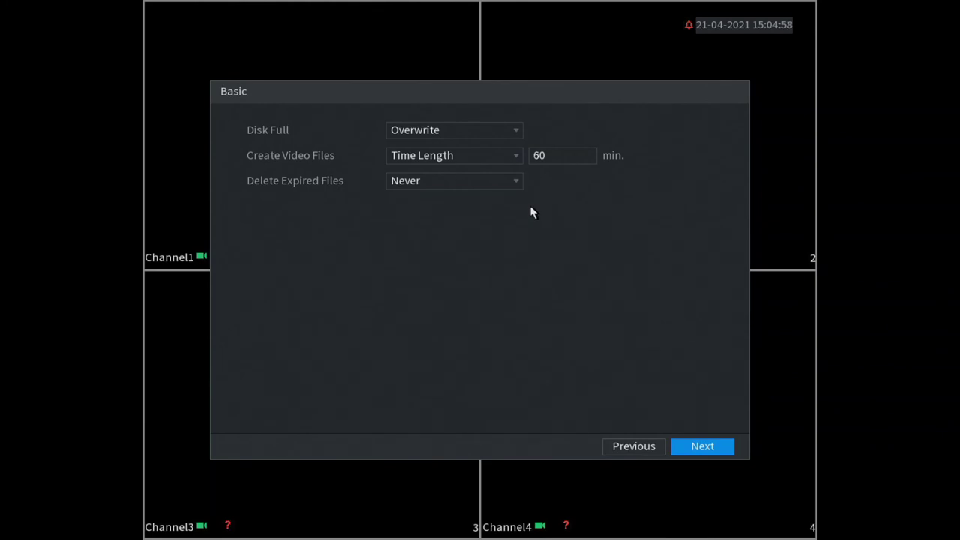
pyautogui.click(547, 156)
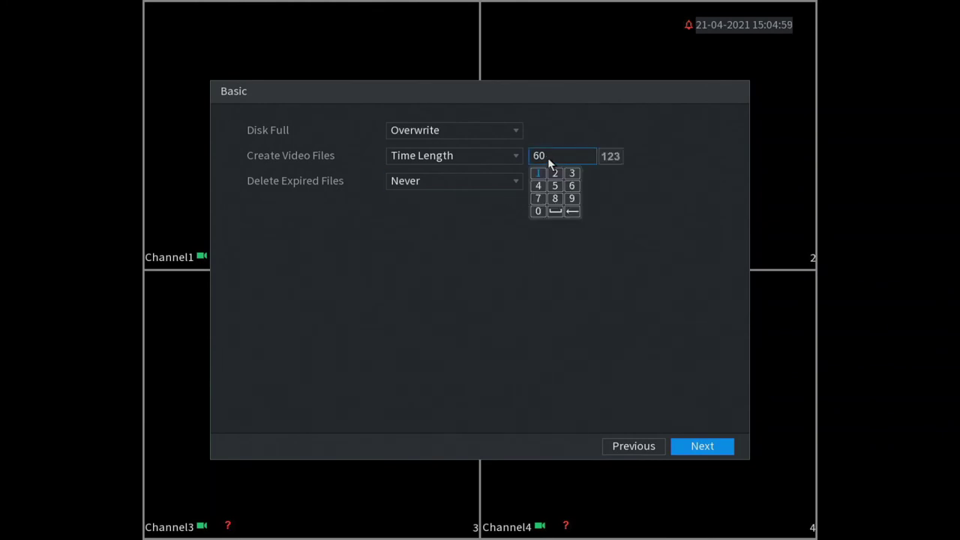
pyautogui.click(572, 212)
pyautogui.click(572, 211)
pyautogui.click(539, 173)
pyautogui.click(540, 211)
pyautogui.click(548, 255)
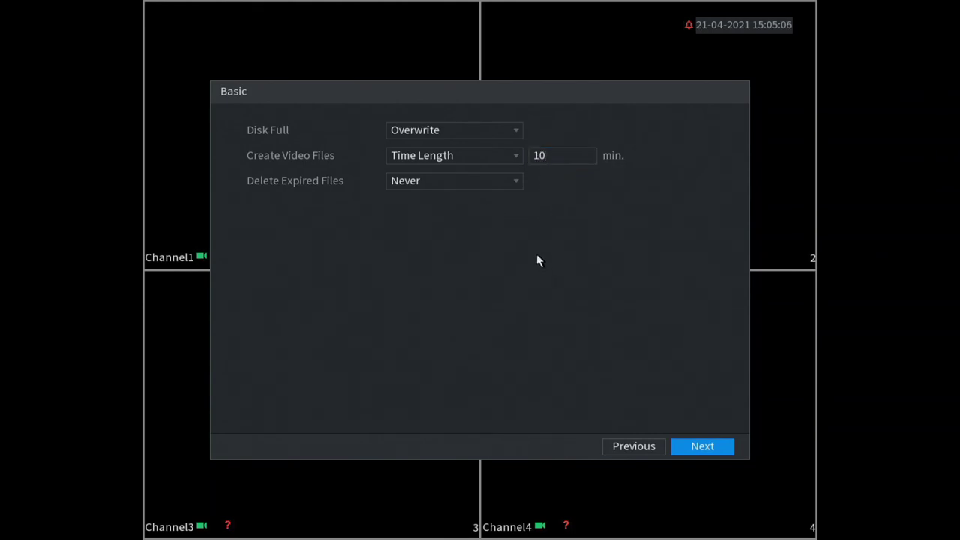
pyautogui.click(691, 446)
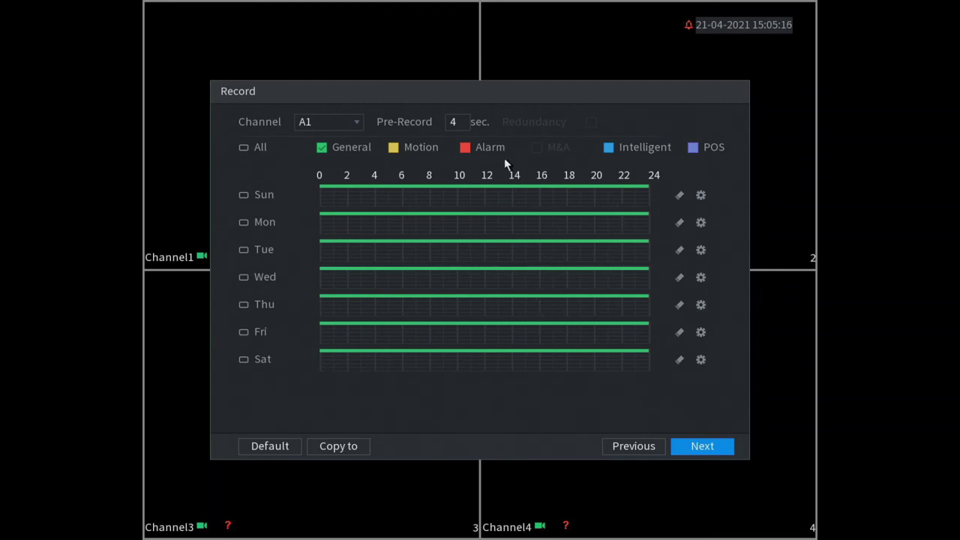
# Accept the default record and snapshot schedules to finish the wizard, declining the resolution switch and dismissing the closing note
pyautogui.click(723, 448)
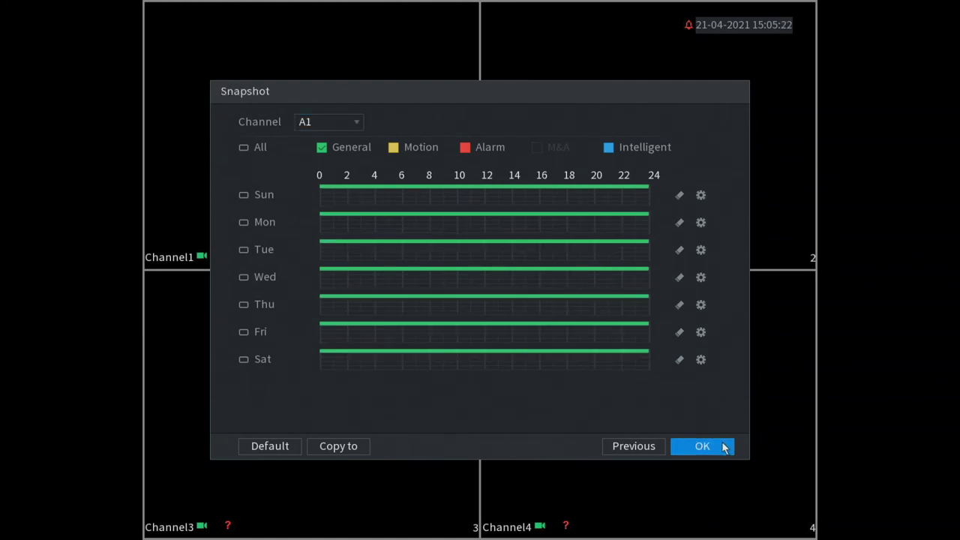
pyautogui.click(723, 446)
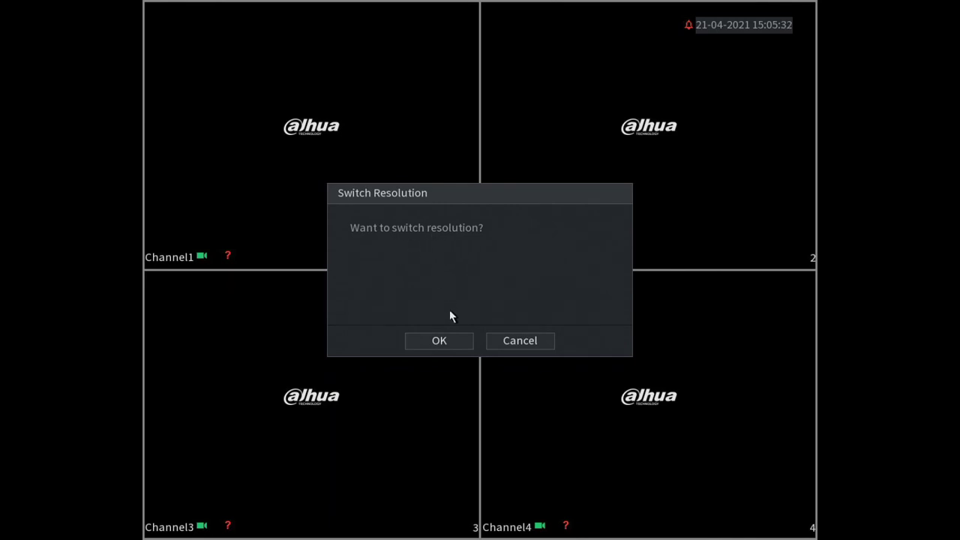
pyautogui.click(505, 339)
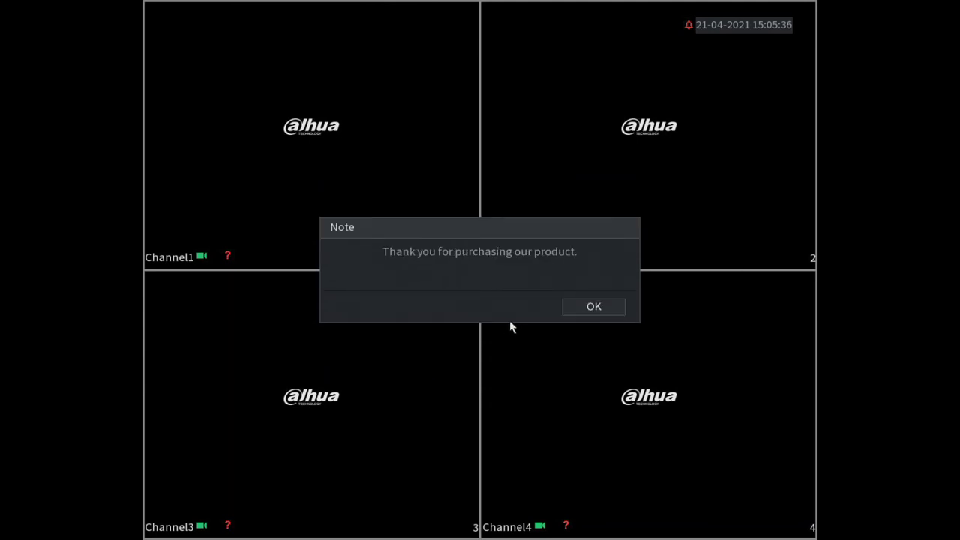
pyautogui.click(599, 311)
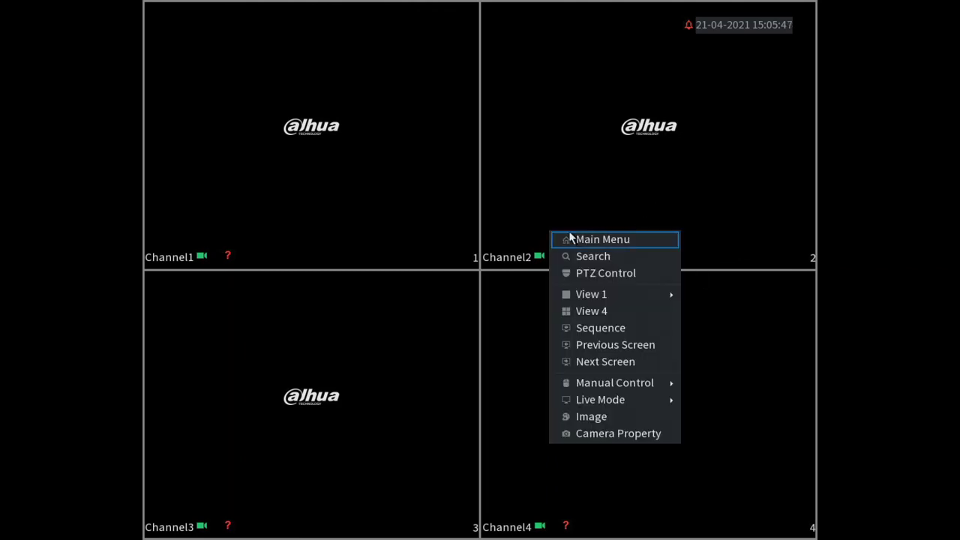
# Examine the installed hard disk in the storage settings' Disk Manager, then return to the live view
pyautogui.click(574, 238)
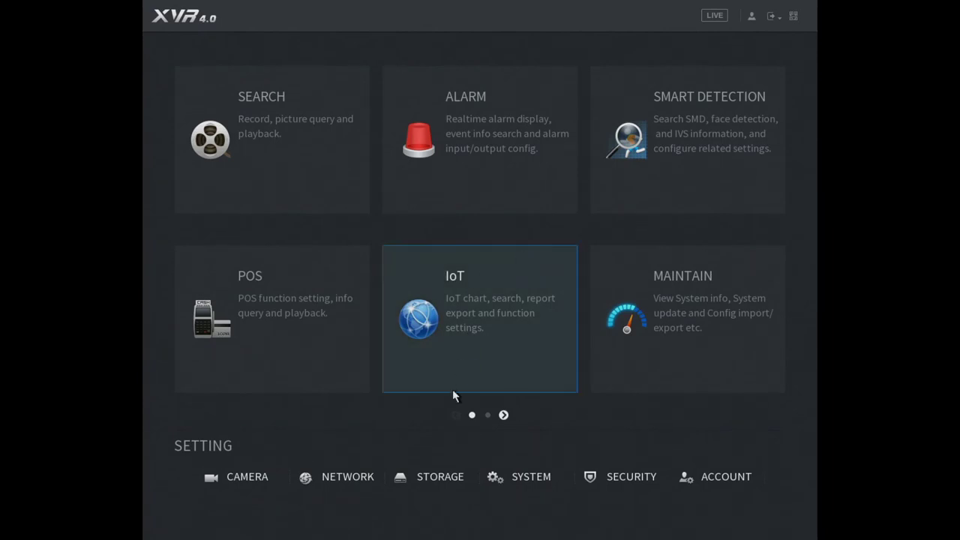
pyautogui.click(455, 467)
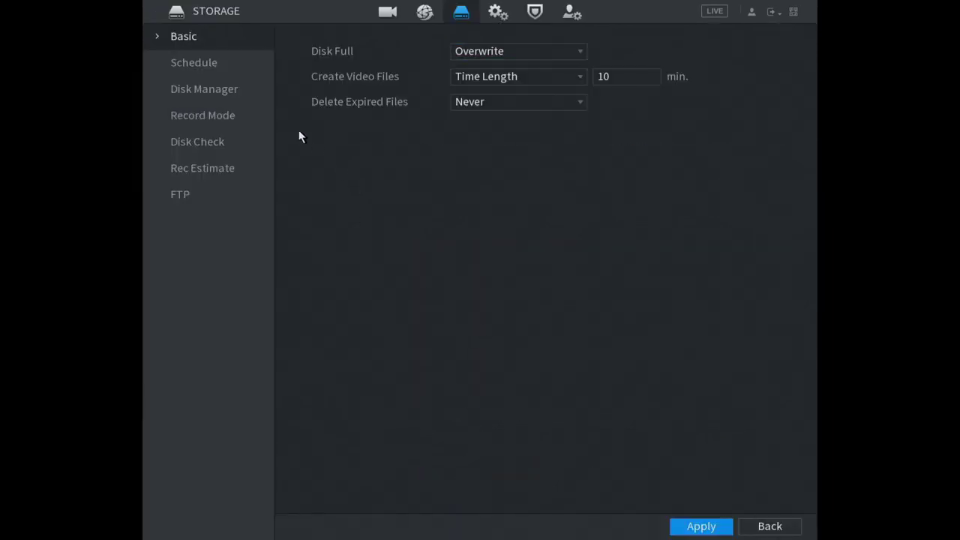
pyautogui.click(235, 87)
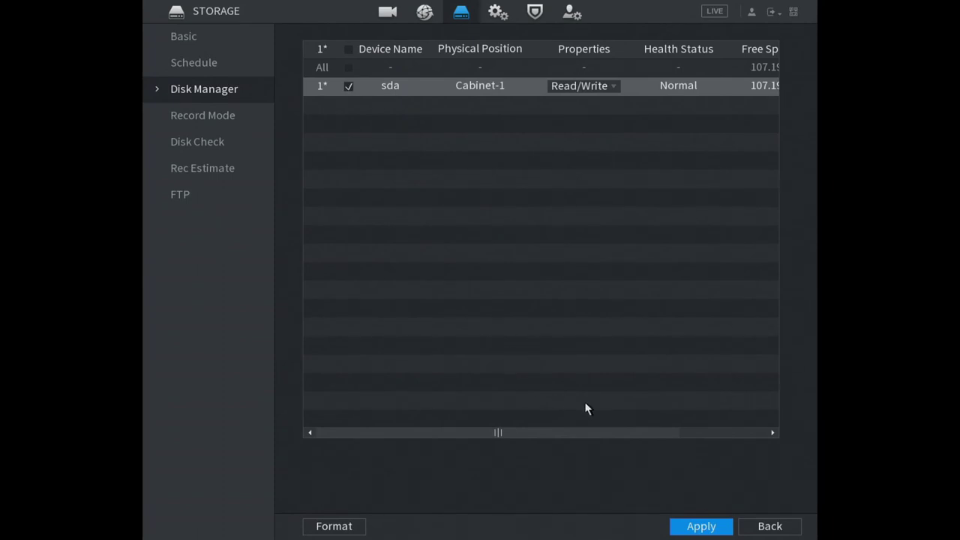
pyautogui.click(763, 528)
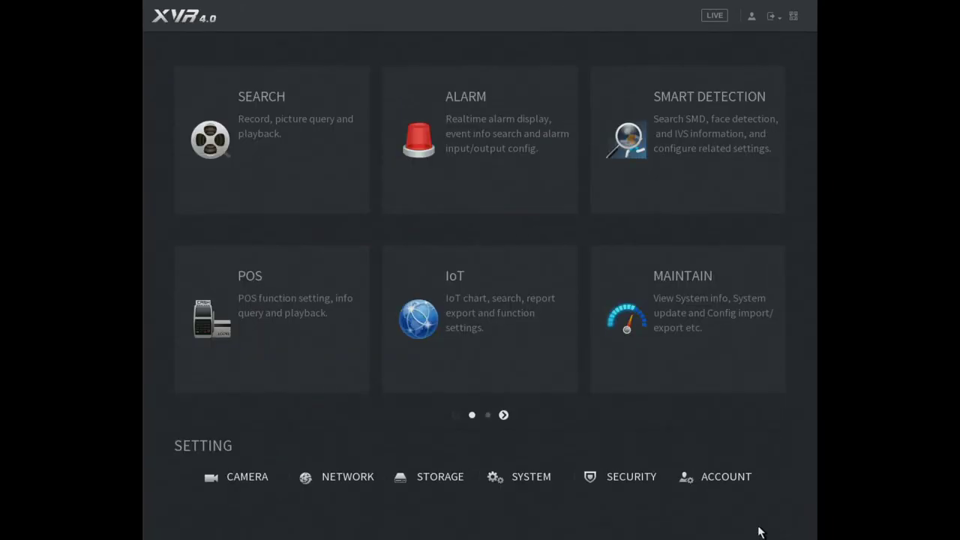
pyautogui.rightClick(663, 466)
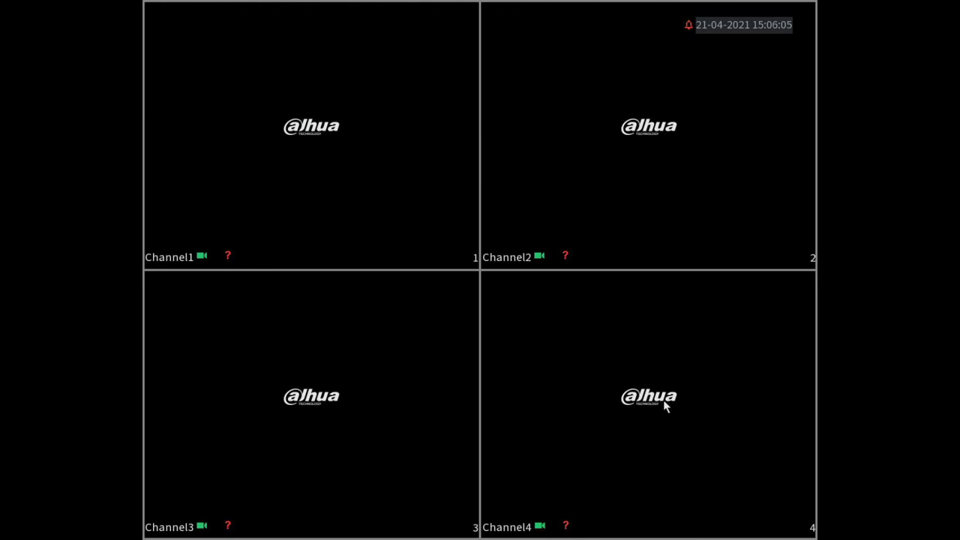